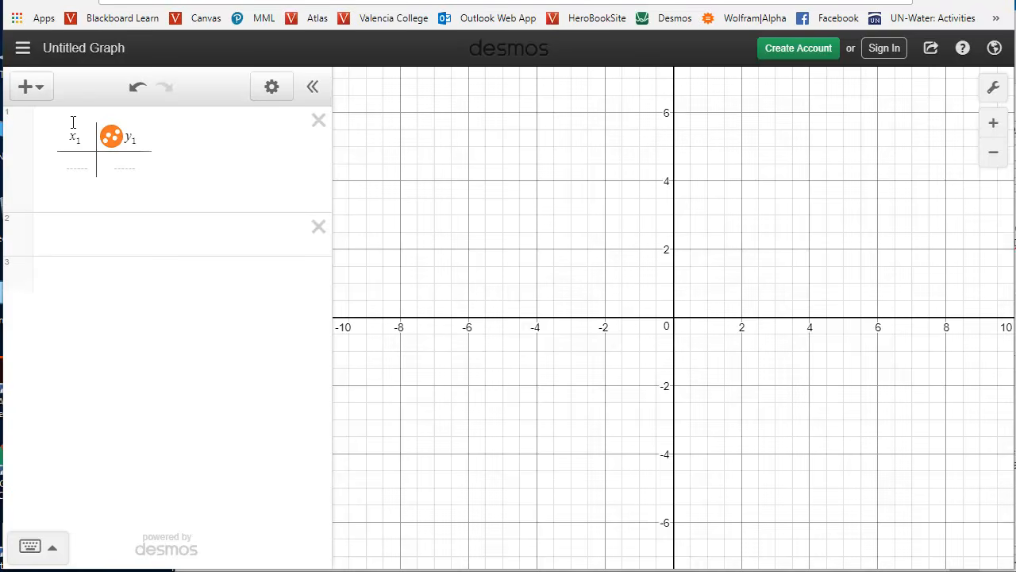
pyautogui.click(40, 89)
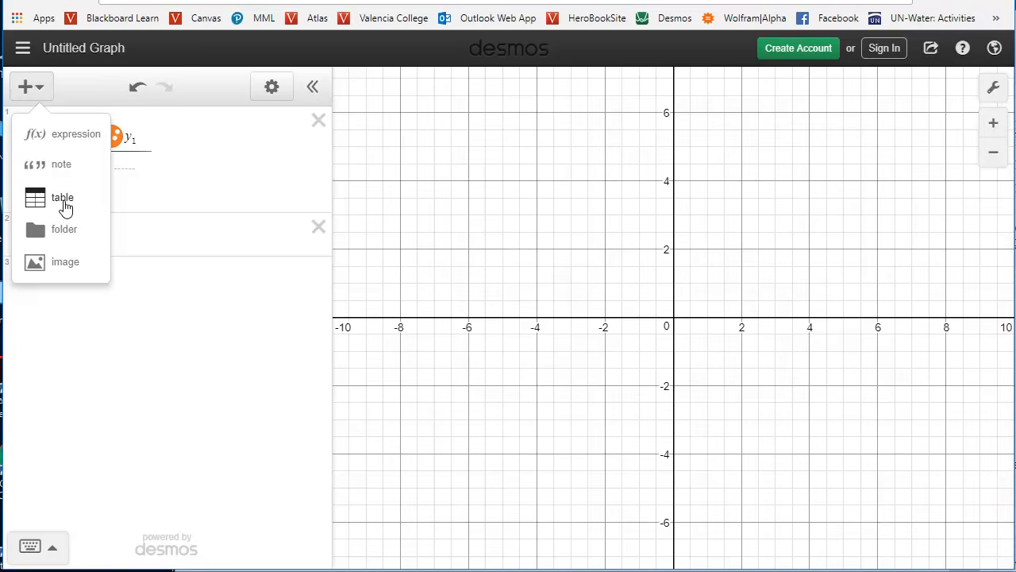
pyautogui.click(208, 99)
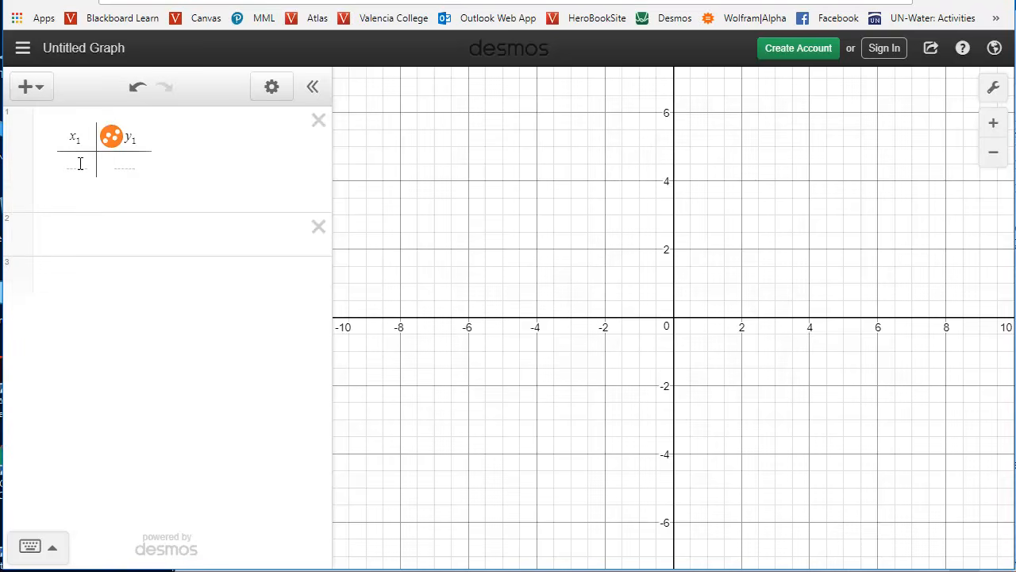
# Bring up the age and diploma data in Snipping Tool and place its window beside the empty table.
pyautogui.click(81, 163)
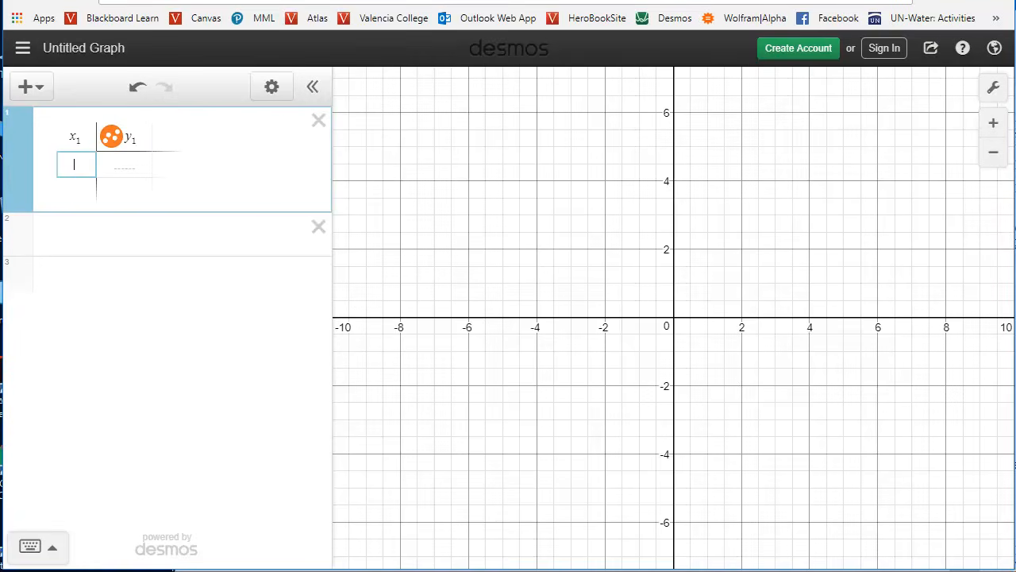
pyautogui.click(748, 571)
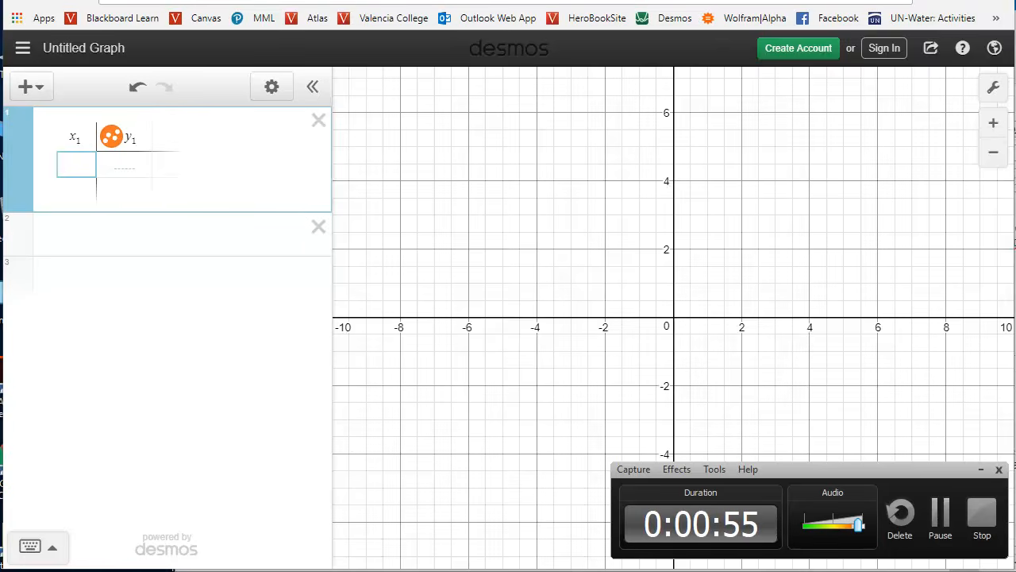
pyautogui.click(727, 571)
pyautogui.moveTo(702, 44); pyautogui.dragTo(617, 49)
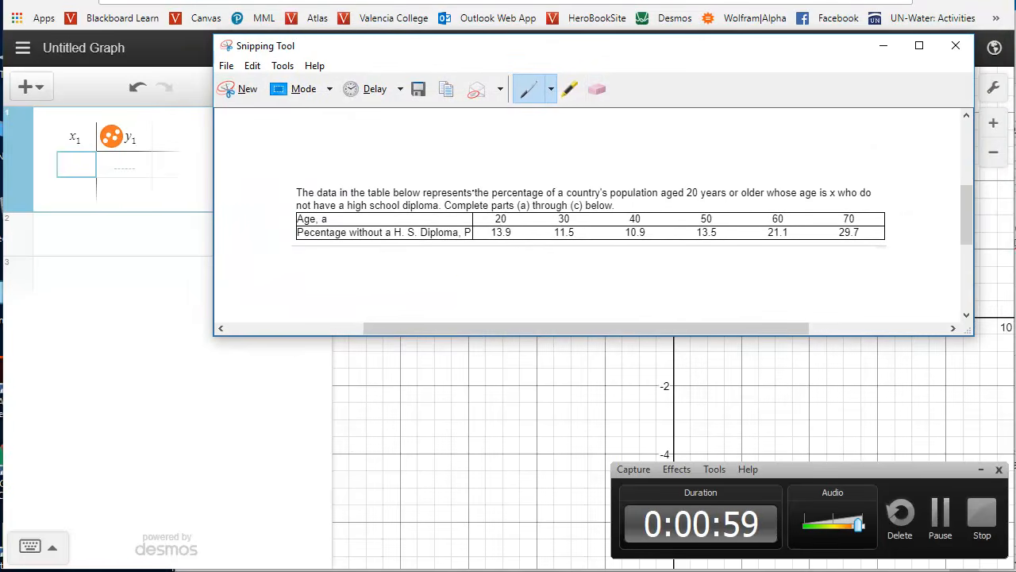
pyautogui.moveTo(578, 52); pyautogui.dragTo(606, 52)
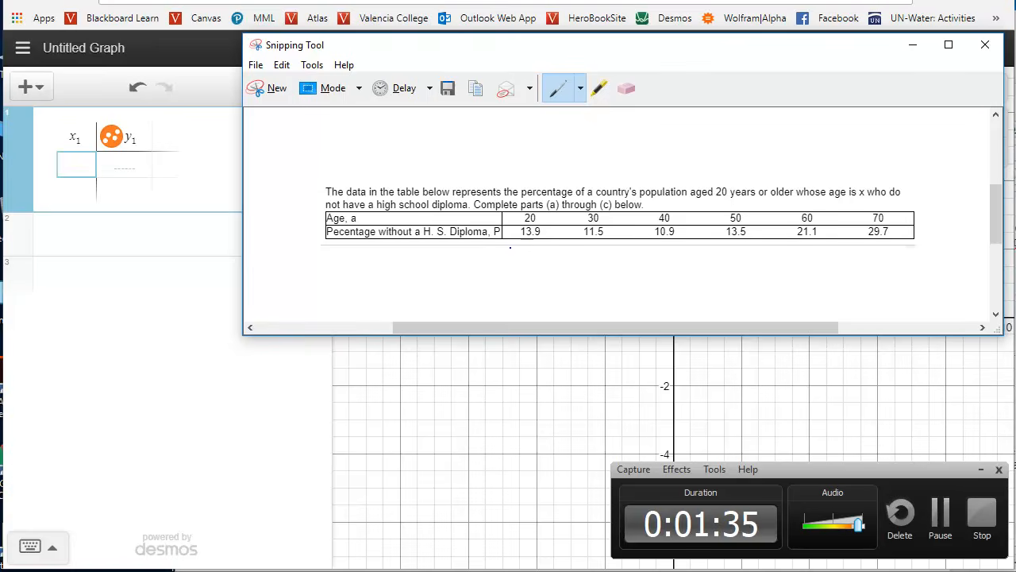
# Enter the first data row of the table with x as 20 and y as 30.9.
pyautogui.click(82, 167)
pyautogui.write('20')
pyautogui.click(141, 164)
pyautogui.write('30.9')
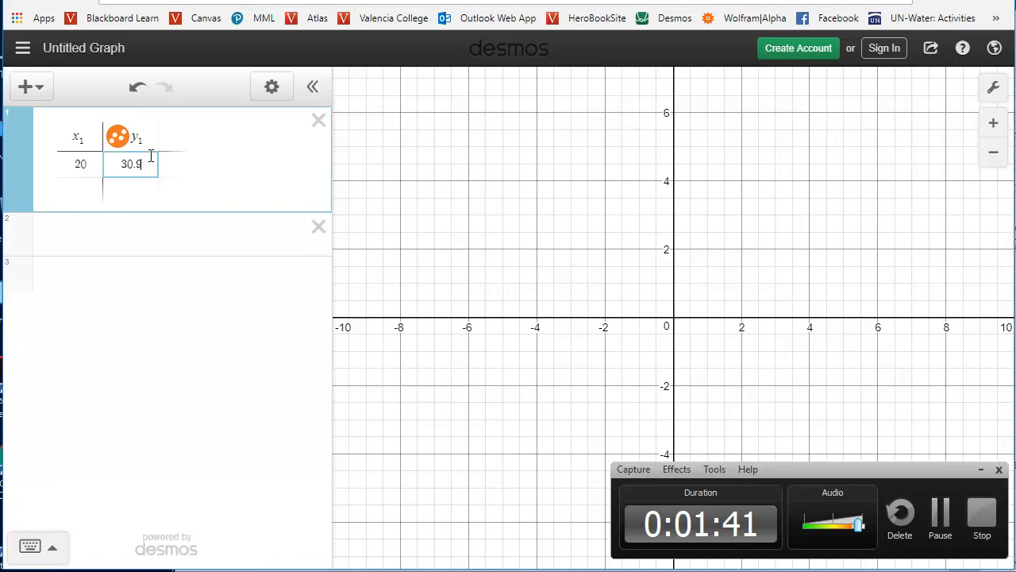
# Consult the source data again and fill the table's second row with x as 30 and y as 11.5.
pyautogui.click(86, 191)
pyautogui.hotkey('alt', 'Tab')
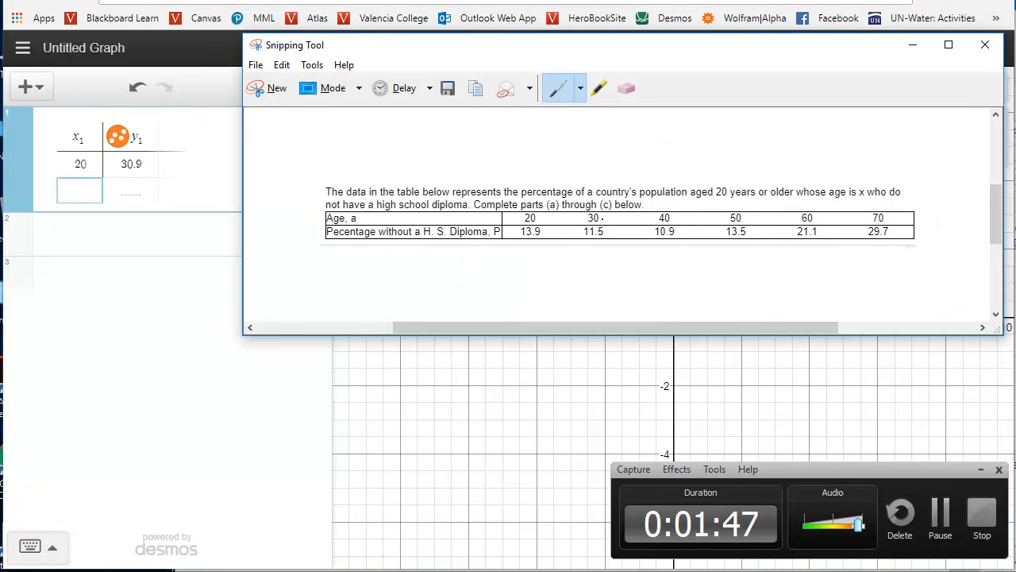
pyautogui.click(86, 196)
pyautogui.write('30')
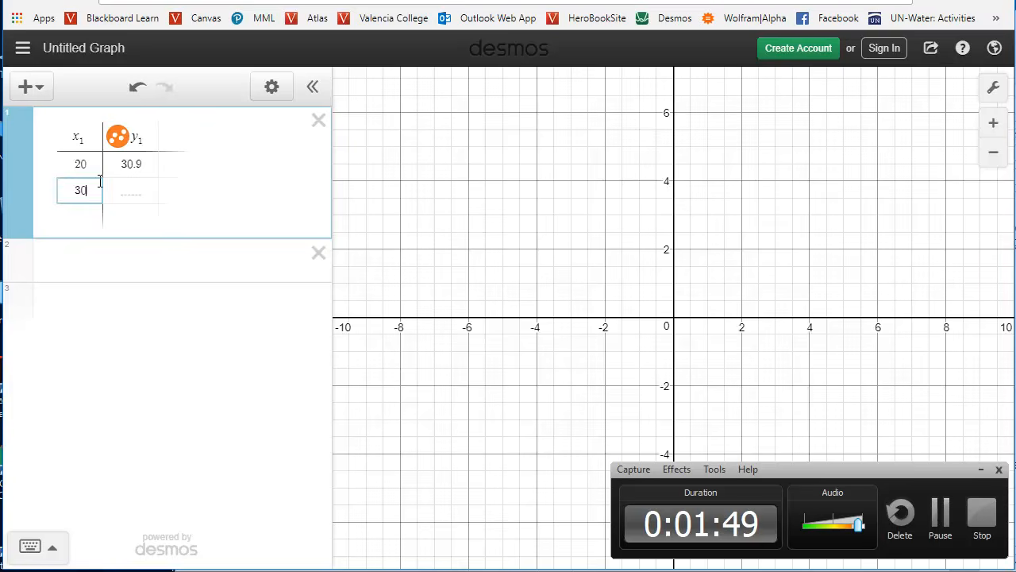
pyautogui.click(135, 199)
pyautogui.write('11')
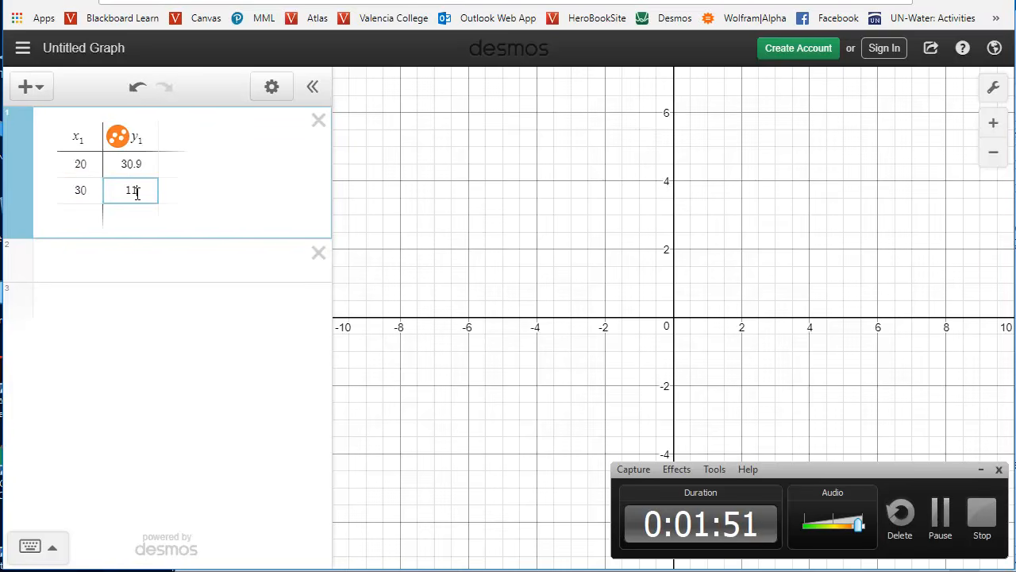
pyautogui.write('.8')
pyautogui.click(938, 514)
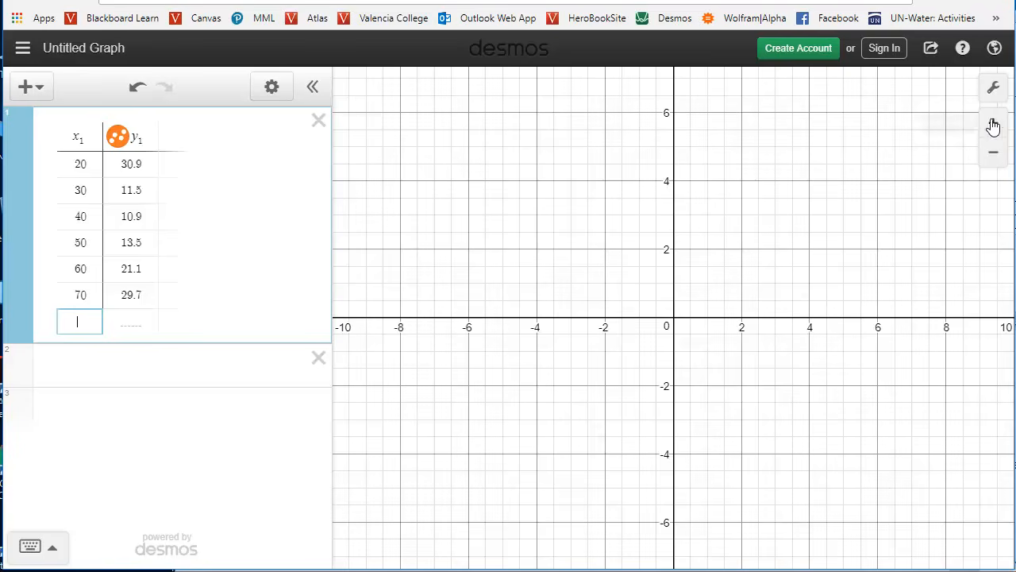
# Adjust the graph's scale and position to bring all the table's data points into view.
pyautogui.scroll(2, 787, 295)
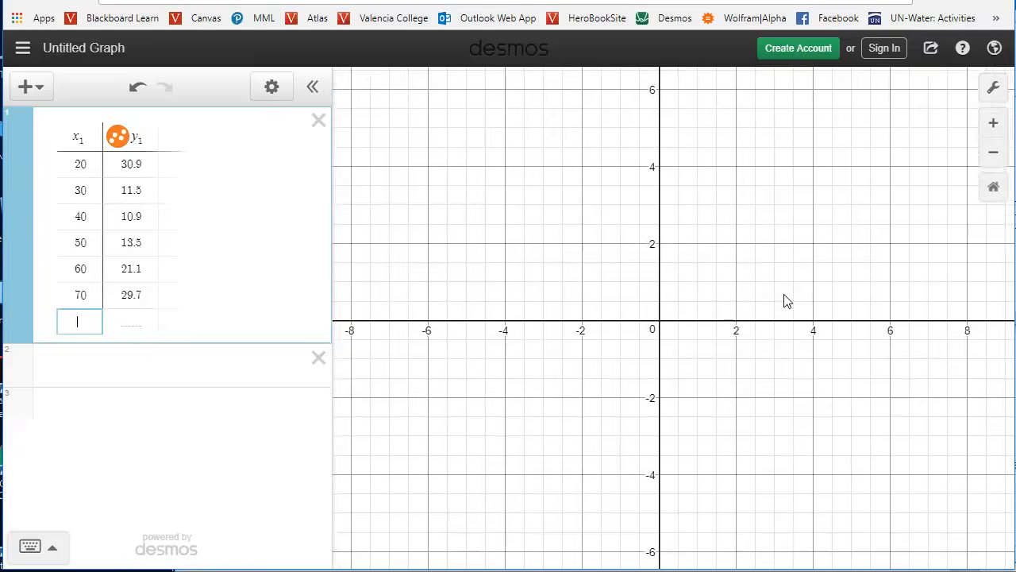
pyautogui.scroll(-2, 788, 297)
pyautogui.scroll(-2, 788, 299)
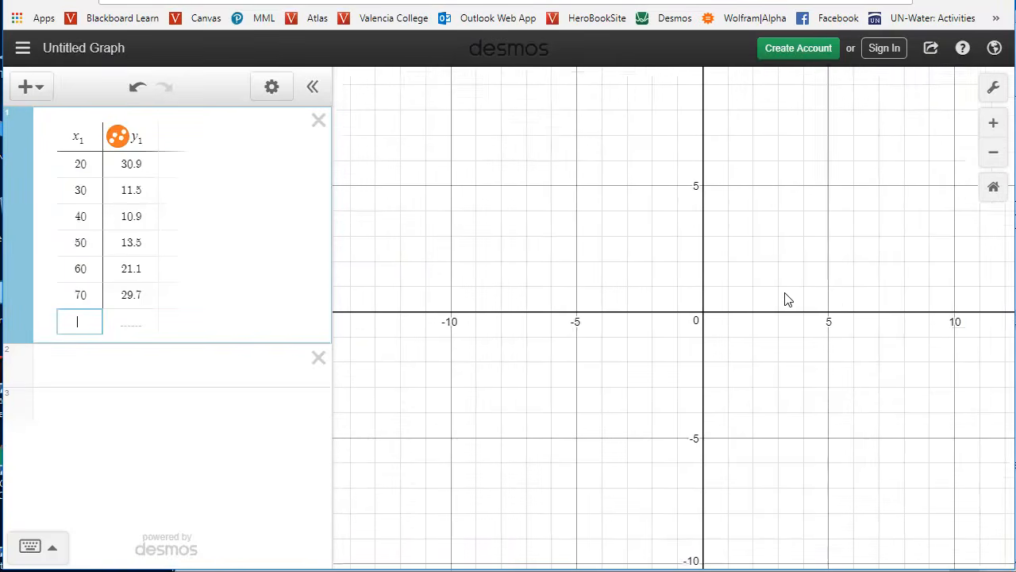
pyautogui.scroll(-3, 788, 286)
pyautogui.scroll(-5, 788, 286)
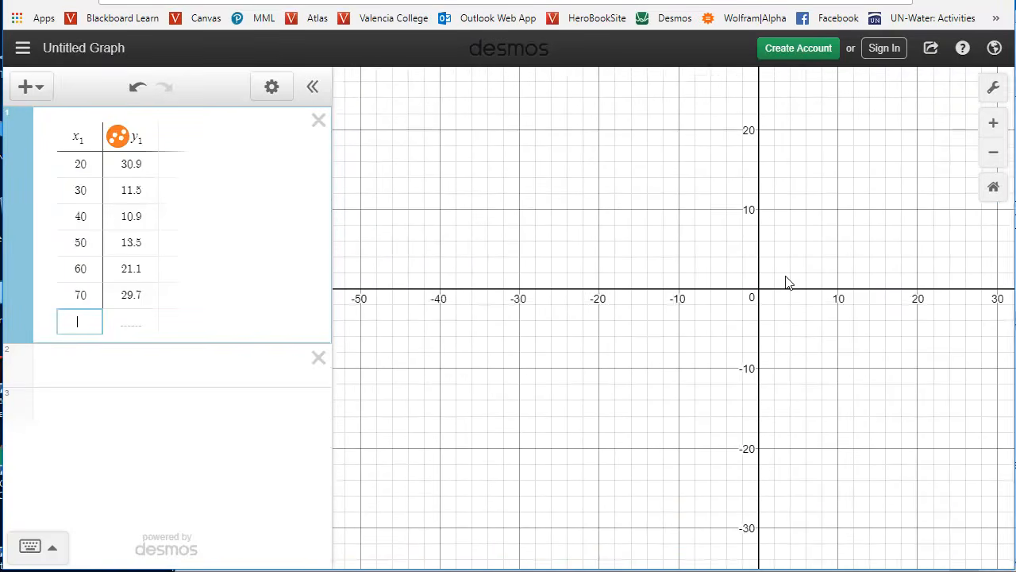
pyautogui.scroll(-2, 839, 262)
pyautogui.scroll(-2, 840, 262)
pyautogui.moveTo(942, 272); pyautogui.dragTo(733, 337)
pyautogui.scroll(-1, 736, 295)
pyautogui.scroll(3, 737, 299)
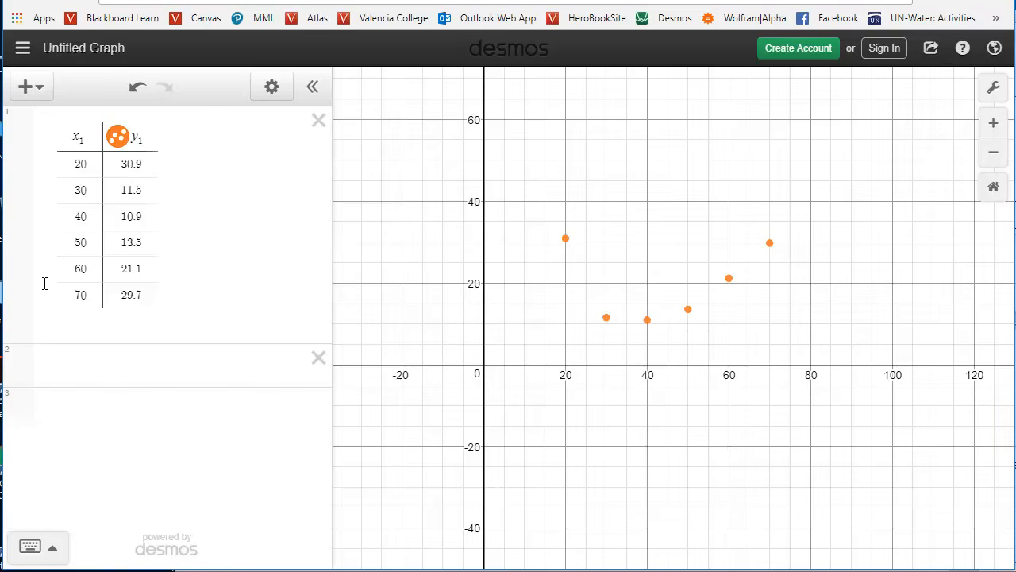
# Check the graph's axis range settings and examine the overall shape formed by the plotted points.
pyautogui.click(993, 94)
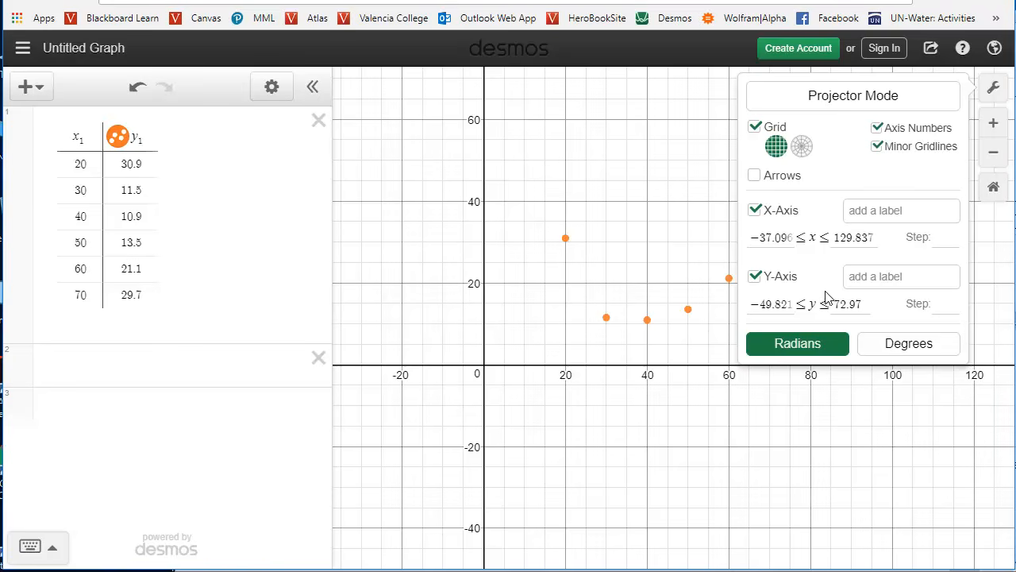
pyautogui.click(993, 87)
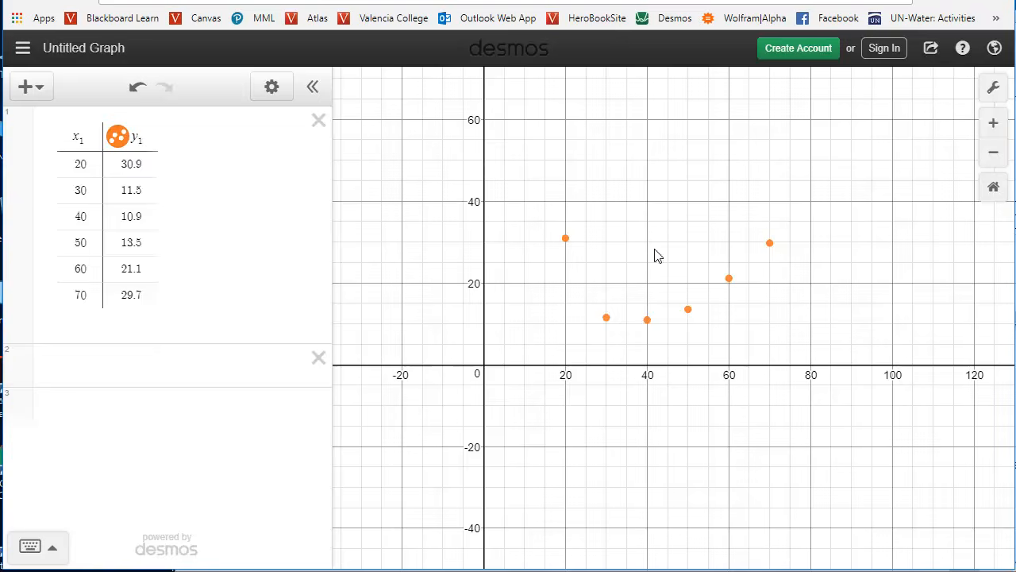
pyautogui.scroll(3, 614, 275)
pyautogui.scroll(-3, 640, 261)
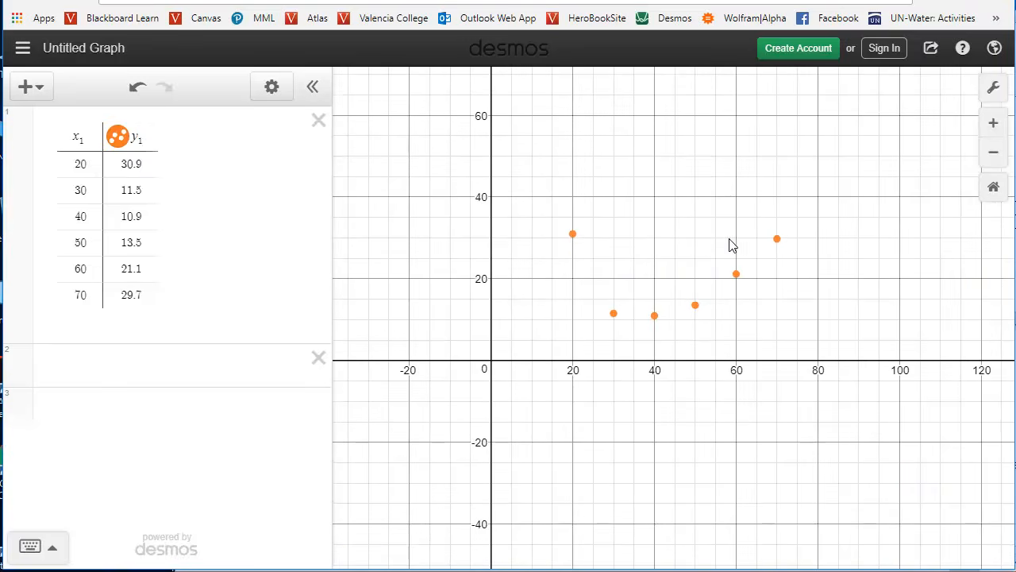
pyautogui.moveTo(690, 202); pyautogui.dragTo(674, 231)
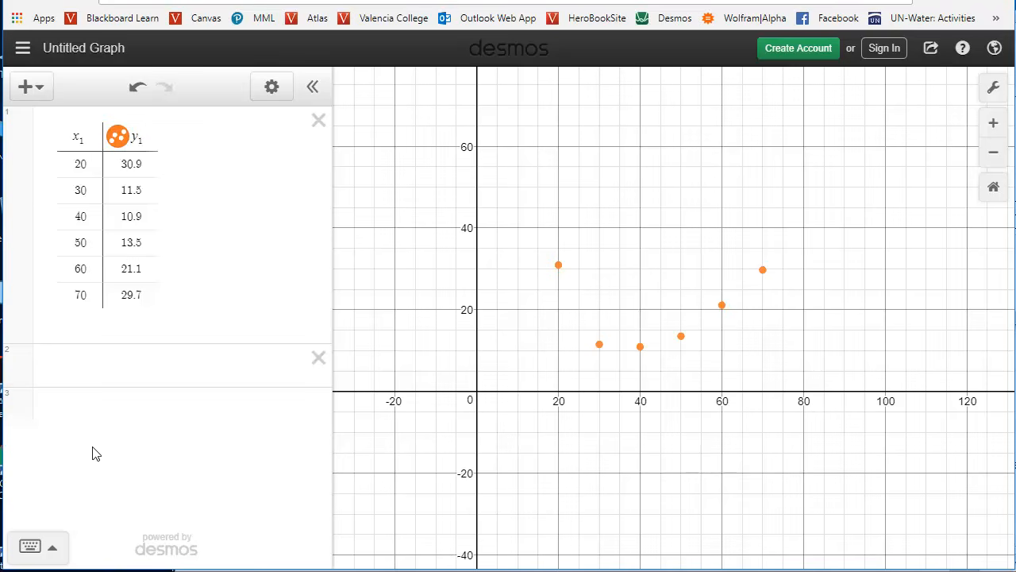
# Enter the quadratic regression model y_1 ~ ax_1^2 + bx_1 + c in the empty expression below the table.
pyautogui.click(87, 366)
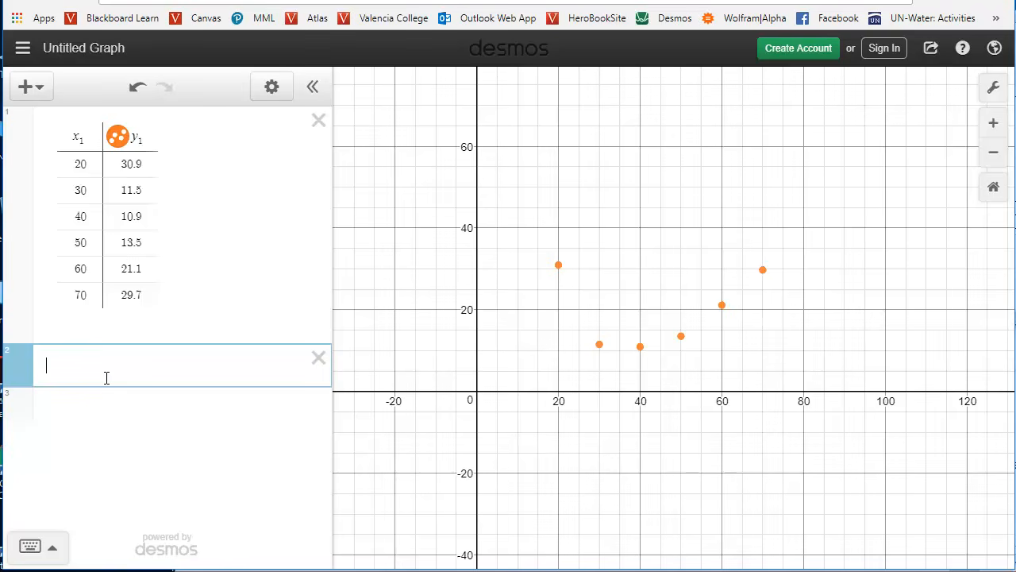
pyautogui.write('y_1')
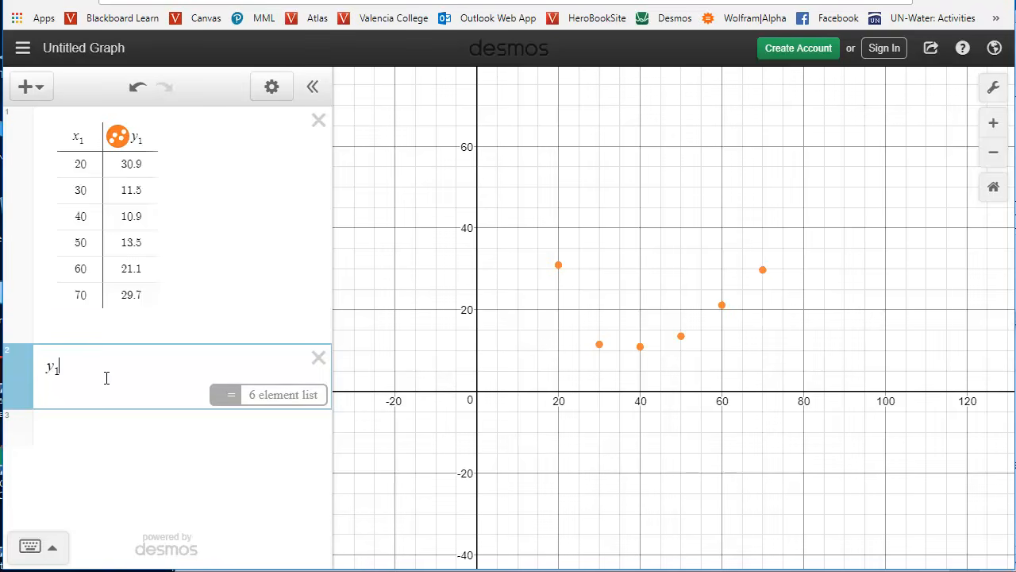
pyautogui.write('~')
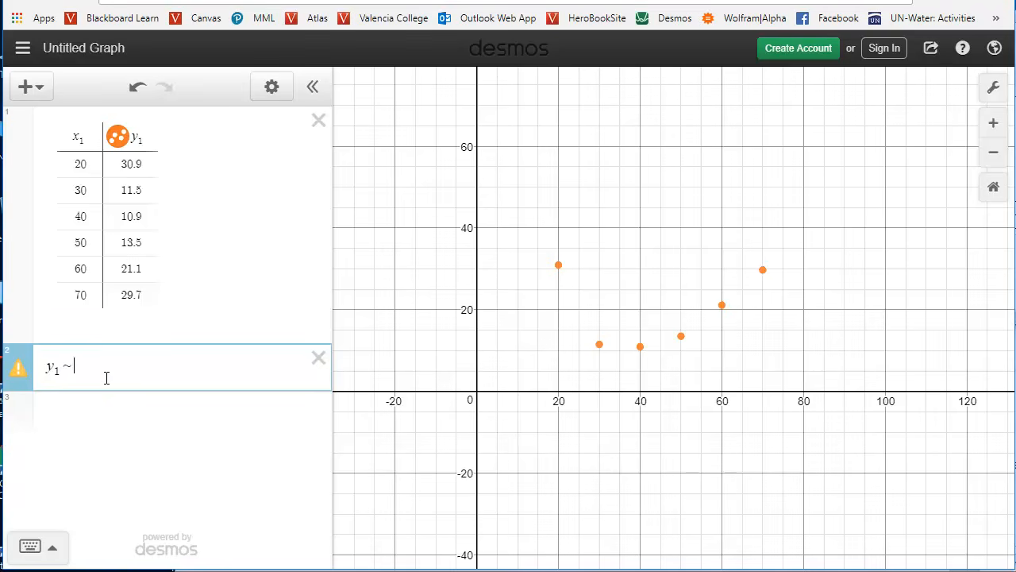
pyautogui.write('a')
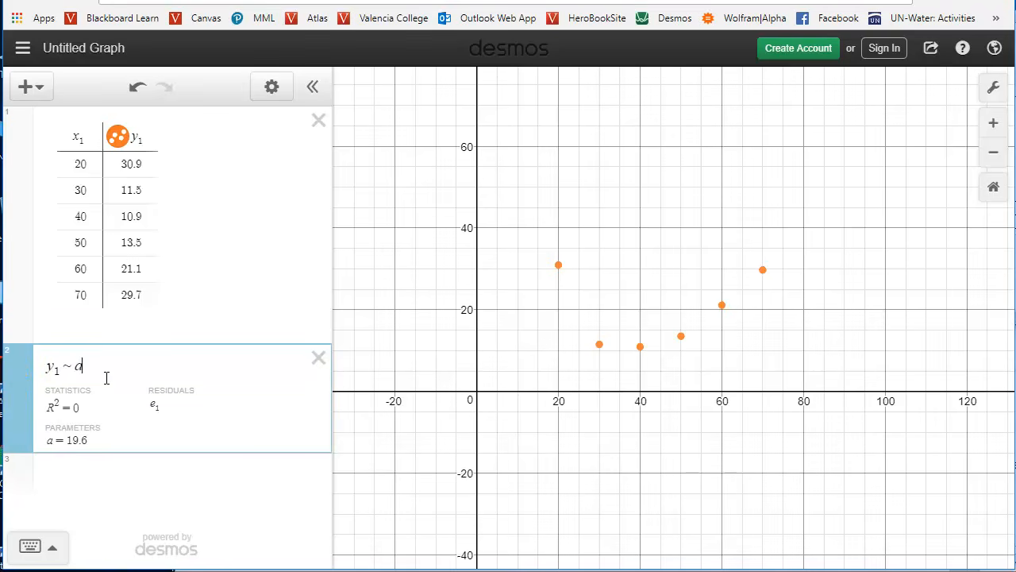
pyautogui.write('x_')
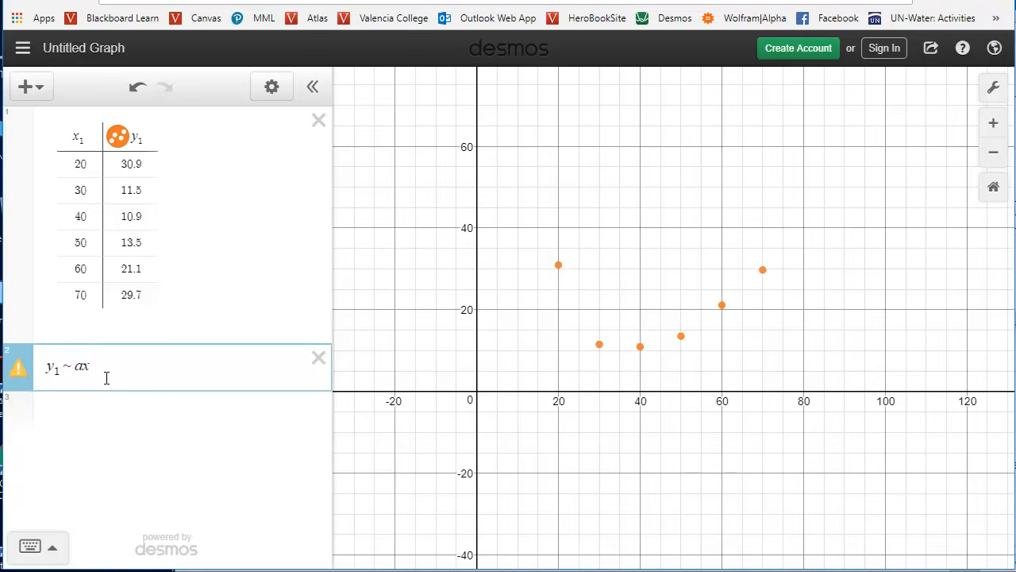
pyautogui.write('1^2')
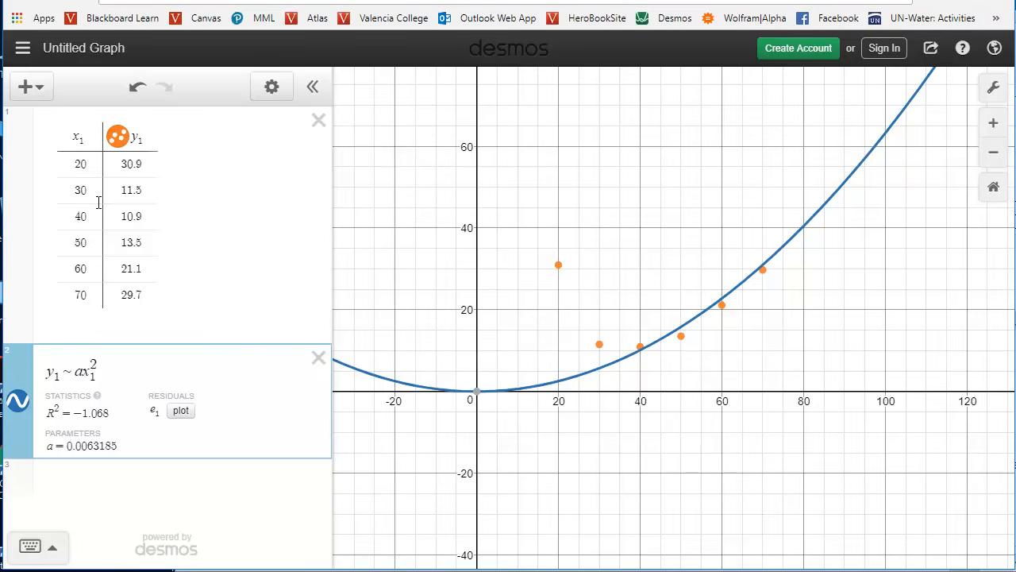
pyautogui.press('Right')
pyautogui.write('+ ')
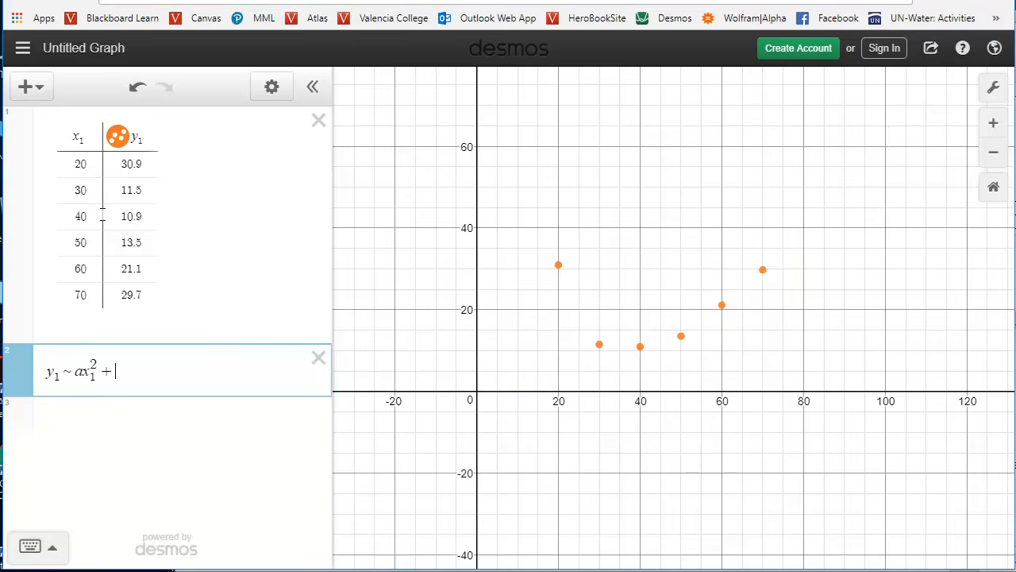
pyautogui.write('b')
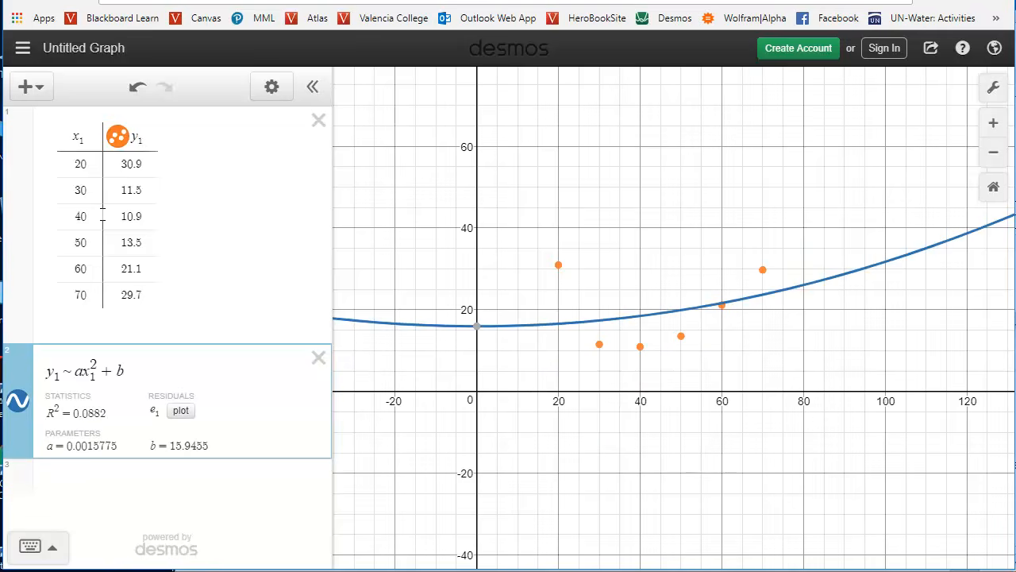
pyautogui.write('x1 ')
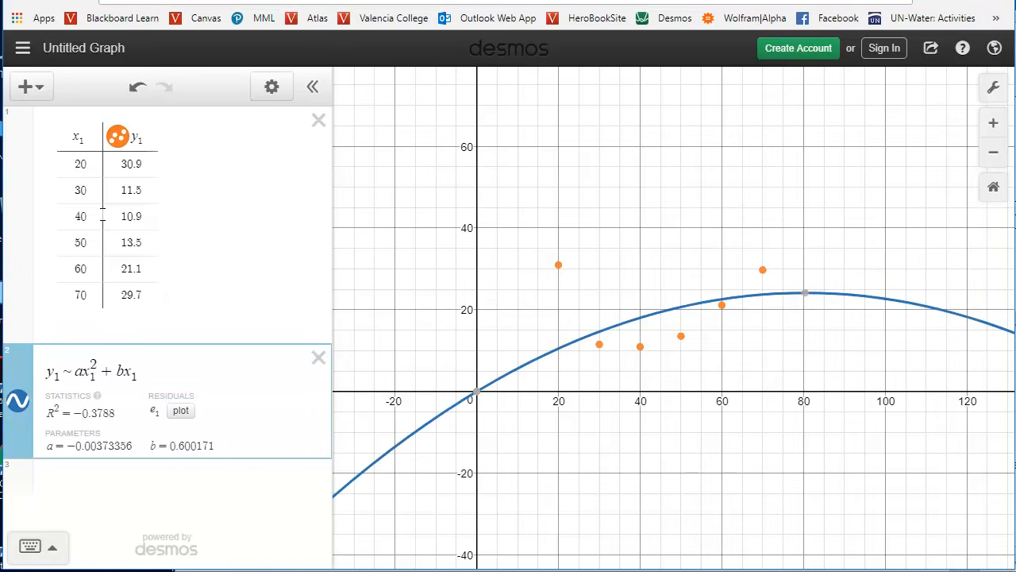
pyautogui.write('+ c')
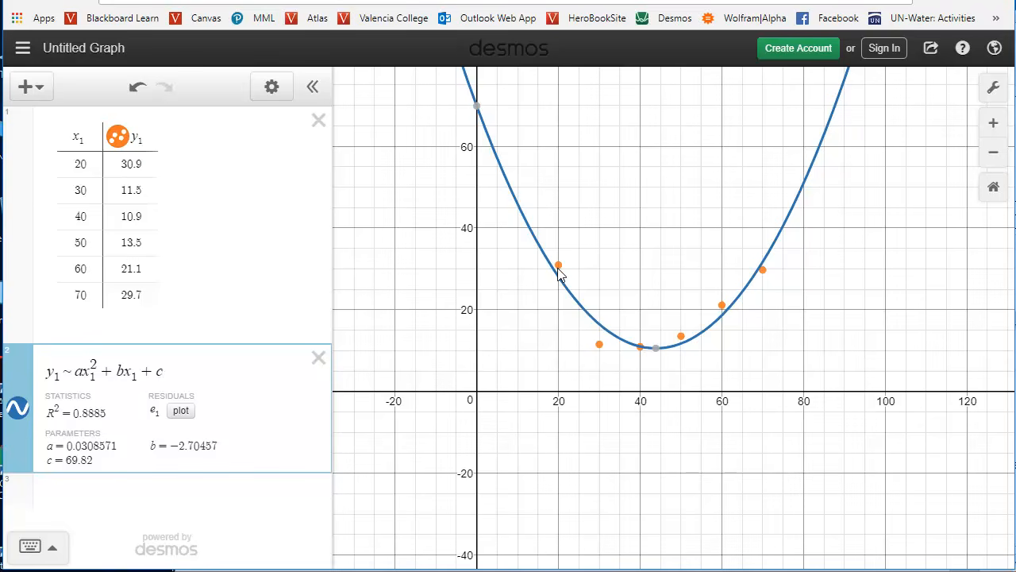
# Plot the residuals of the quadratic regression and inspect the residual points at x = 40 and x = 30.
pyautogui.moveTo(656, 350)
pyautogui.click(181, 410)
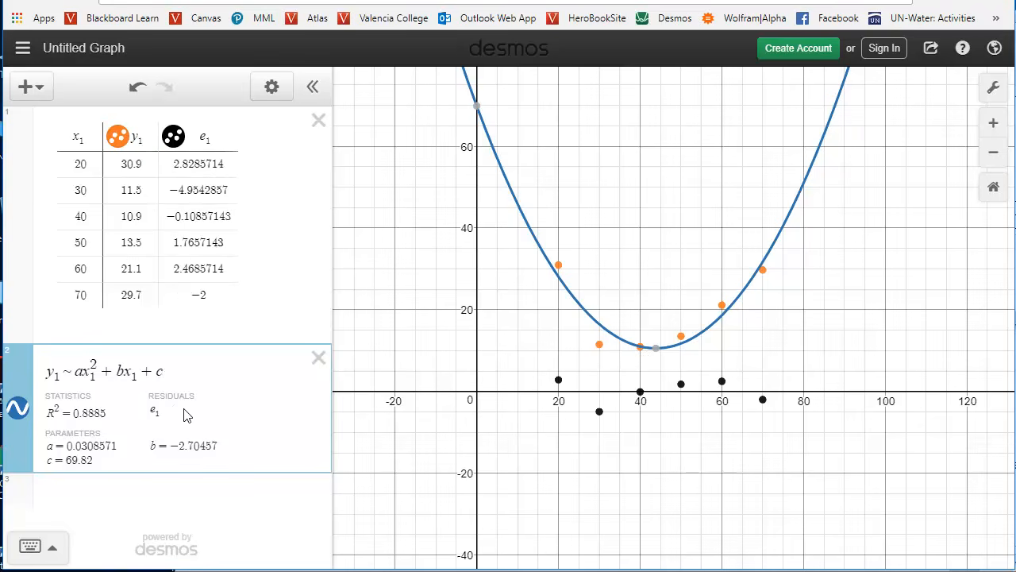
pyautogui.click(641, 393)
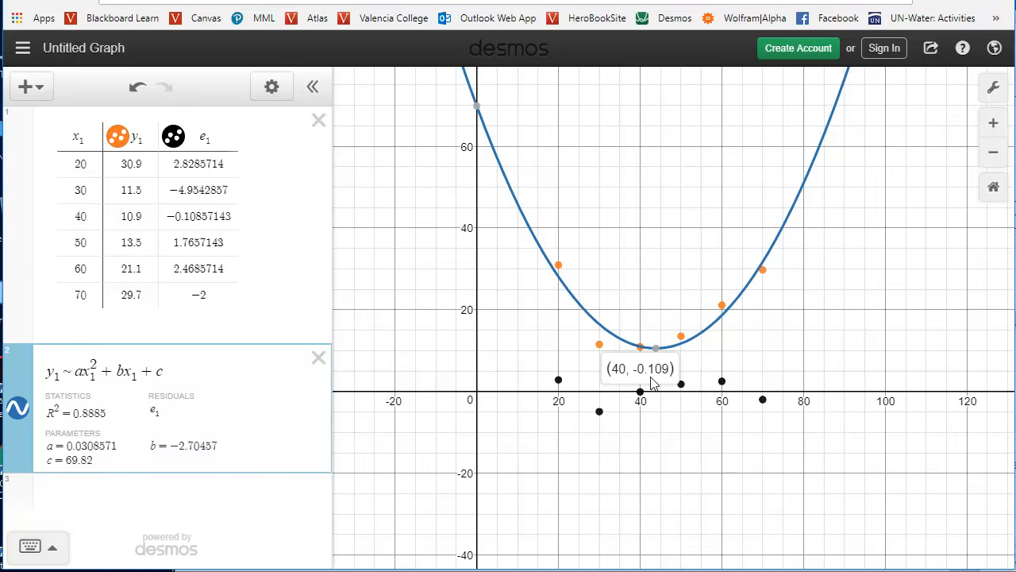
pyautogui.click(656, 403)
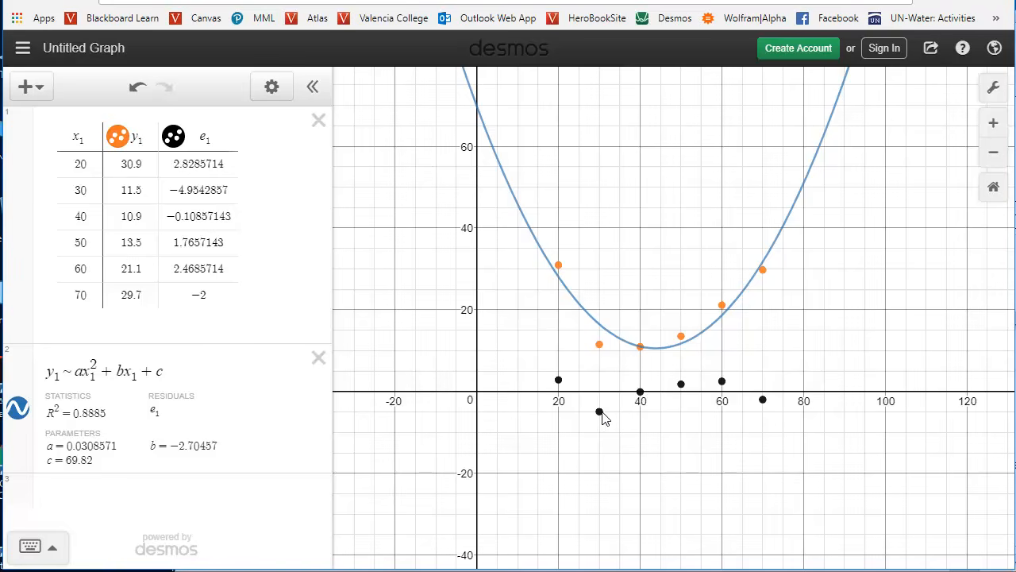
pyautogui.moveTo(602, 414)
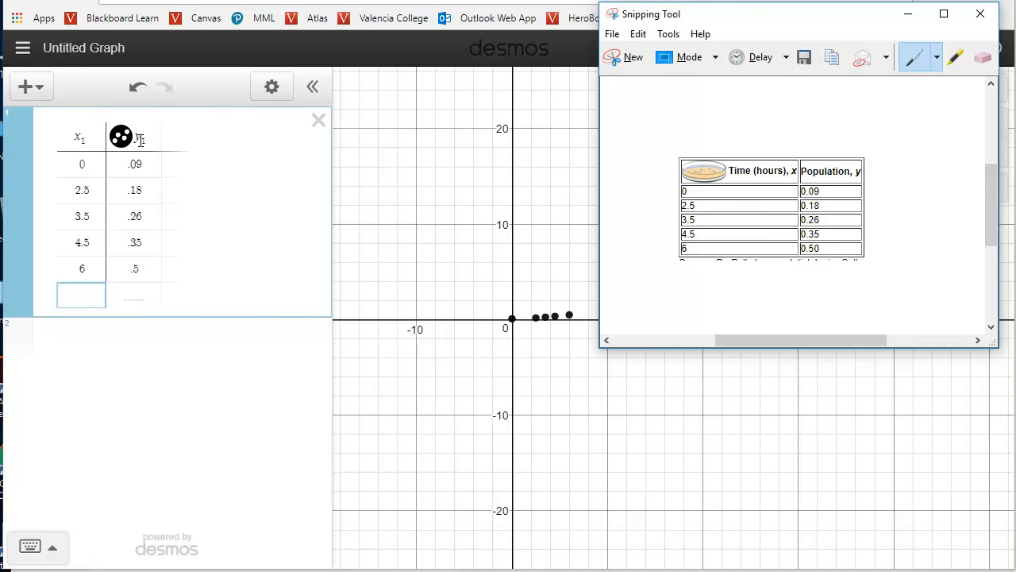
# Return to the graph and examine the plotted time and population points at a closer scale.
pyautogui.click(32, 87)
pyautogui.click(98, 85)
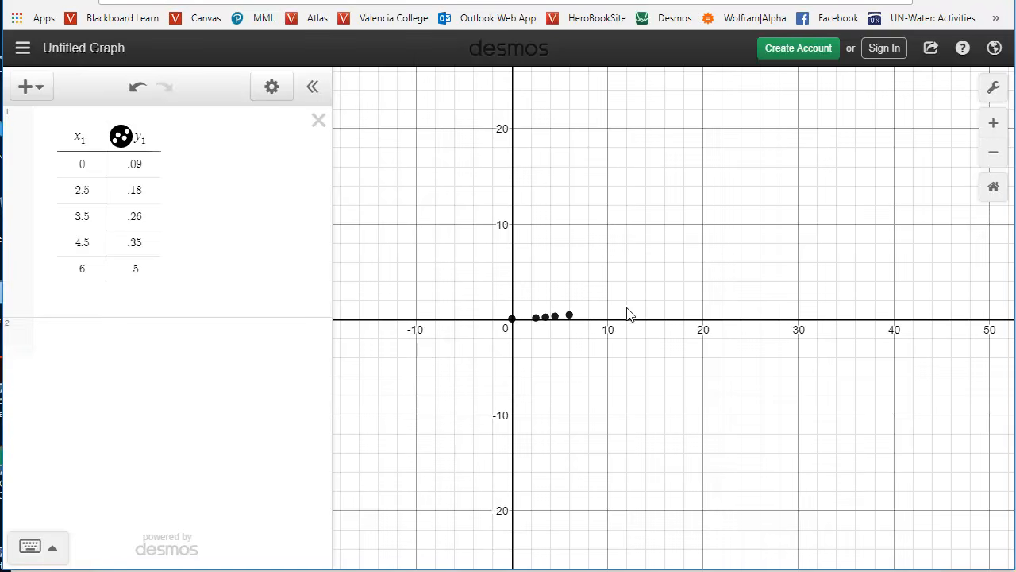
pyautogui.scroll(5, 642, 318)
pyautogui.moveTo(473, 253); pyautogui.dragTo(730, 262)
pyautogui.scroll(2, 715, 286)
pyautogui.moveTo(469, 447); pyautogui.dragTo(686, 393)
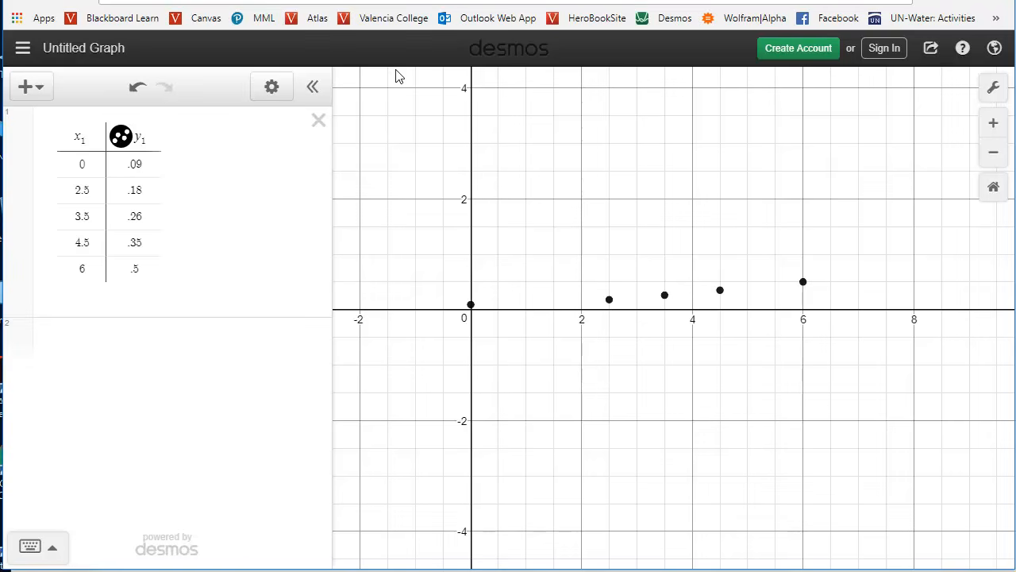
# Enter the exponential regression model y_1 ~ ae^(bx_1) below the table and turn on Log Mode for it.
pyautogui.click(90, 349)
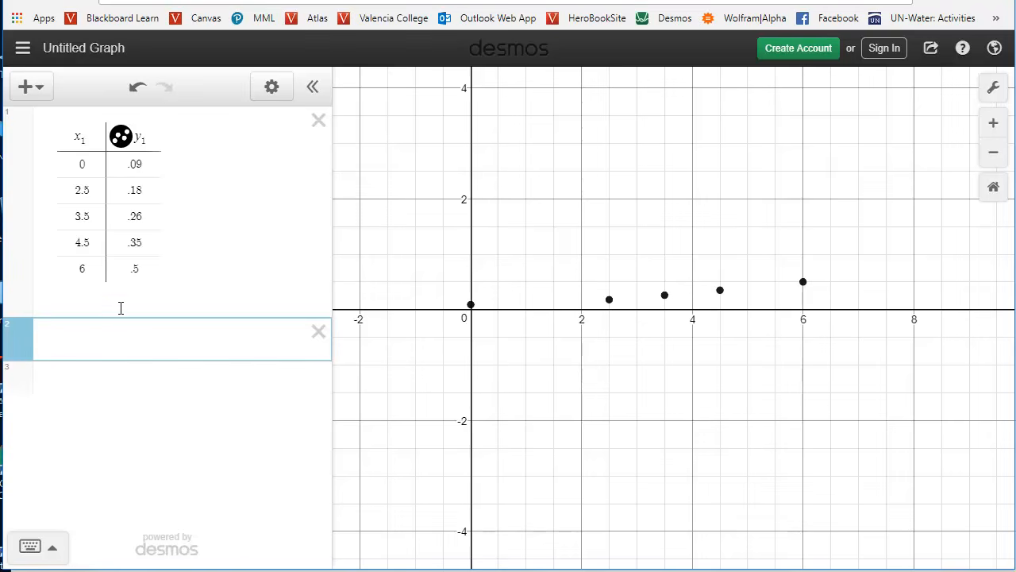
pyautogui.write('y_1 ')
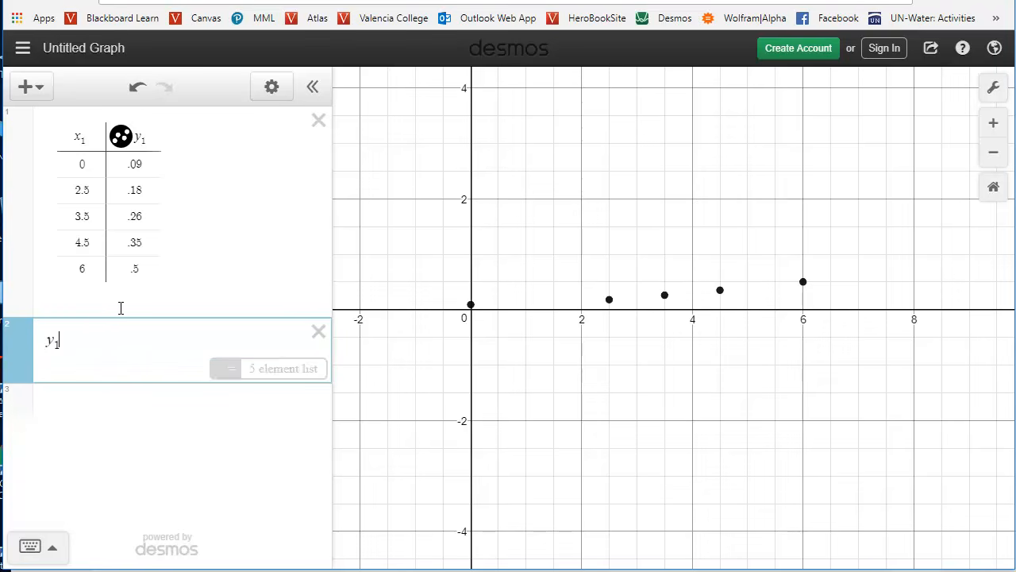
pyautogui.write('~')
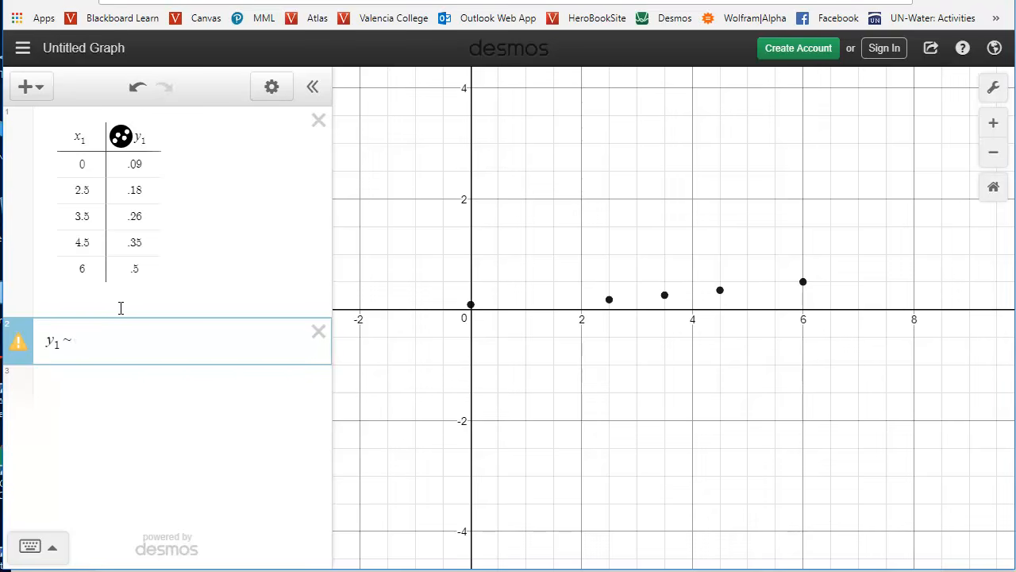
pyautogui.write('a')
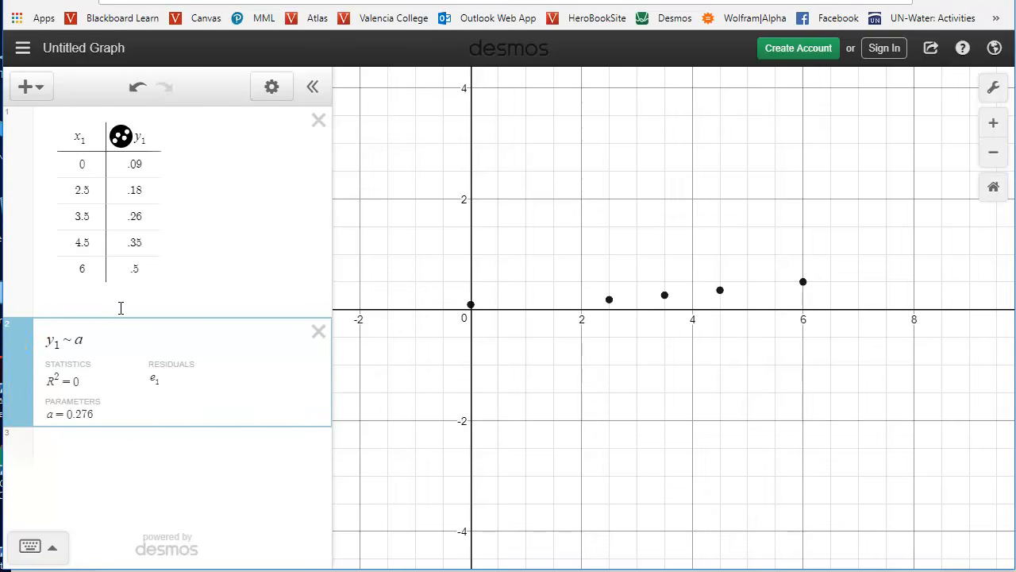
pyautogui.write('e^')
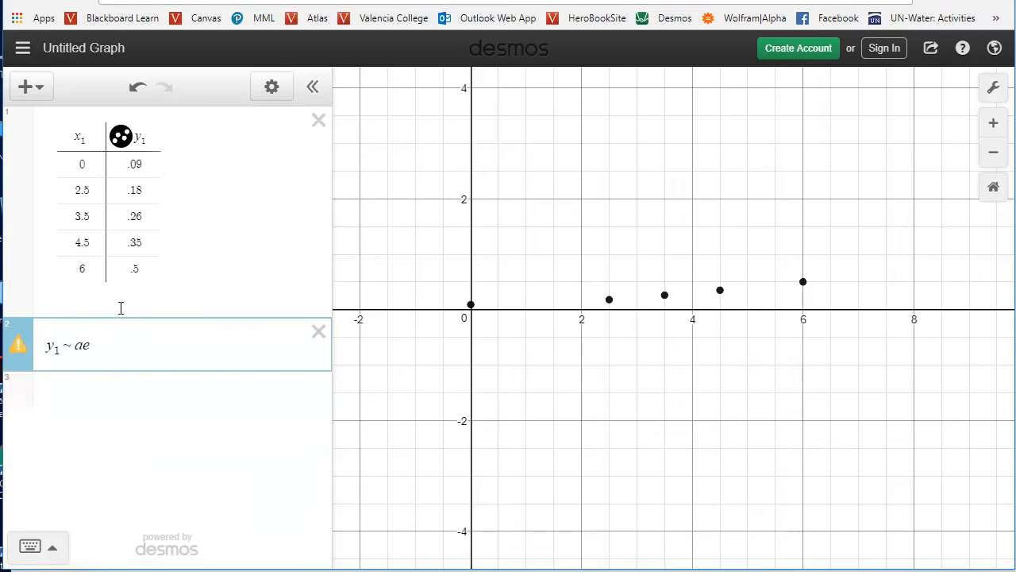
pyautogui.write('bx1')
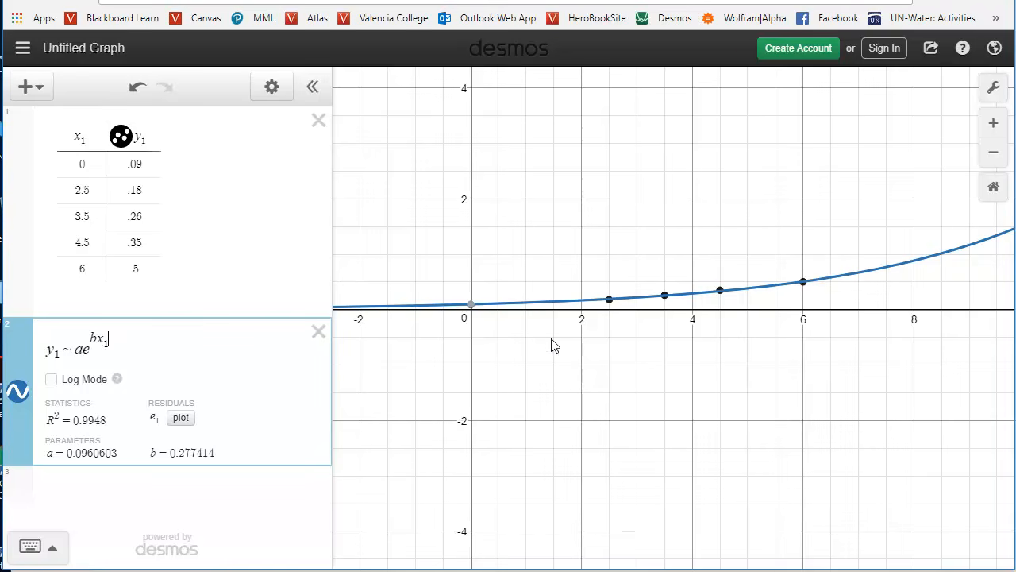
pyautogui.moveTo(658, 357); pyautogui.dragTo(628, 421)
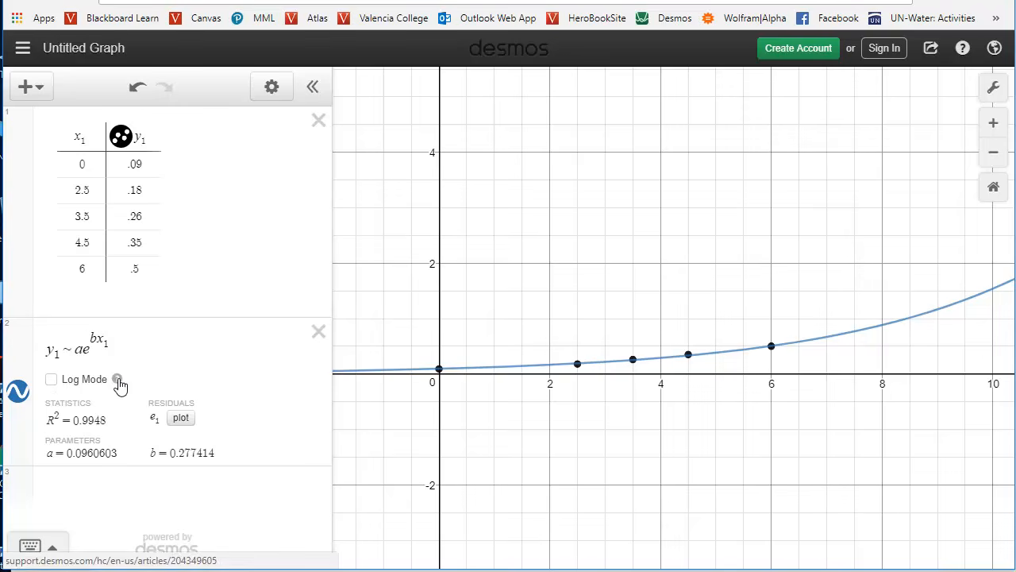
pyautogui.click(51, 380)
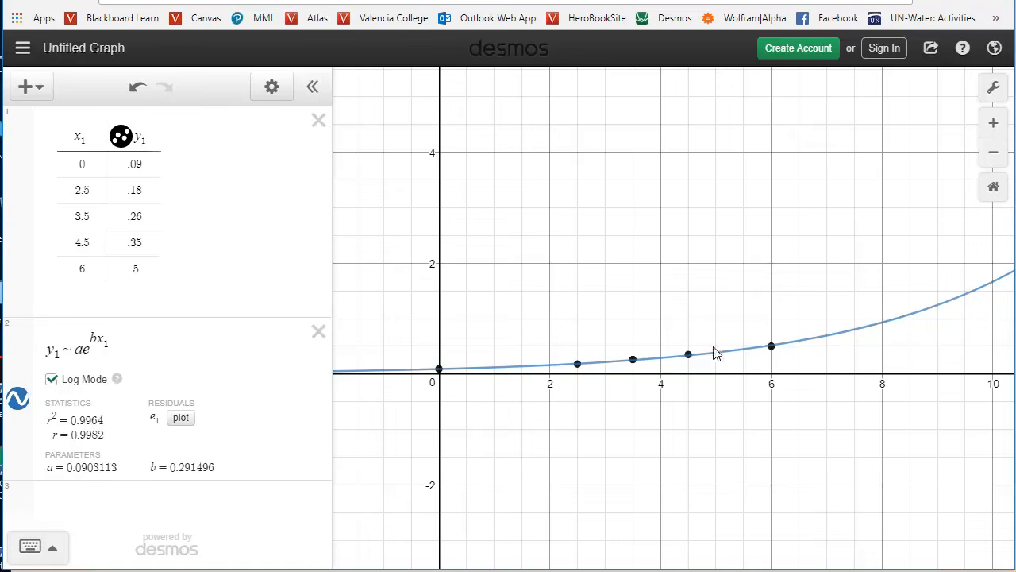
# Plot the residuals of the exponential regression and inspect the residual points at x = 2.5, 3.5 and 4.5.
pyautogui.click(181, 421)
pyautogui.moveTo(579, 379)
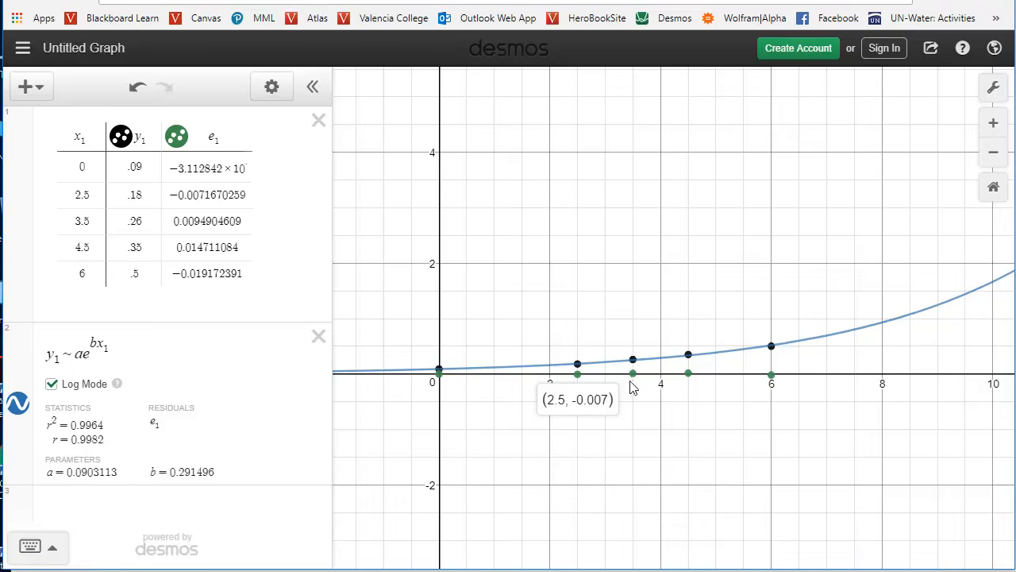
pyautogui.click(633, 373)
pyautogui.click(688, 374)
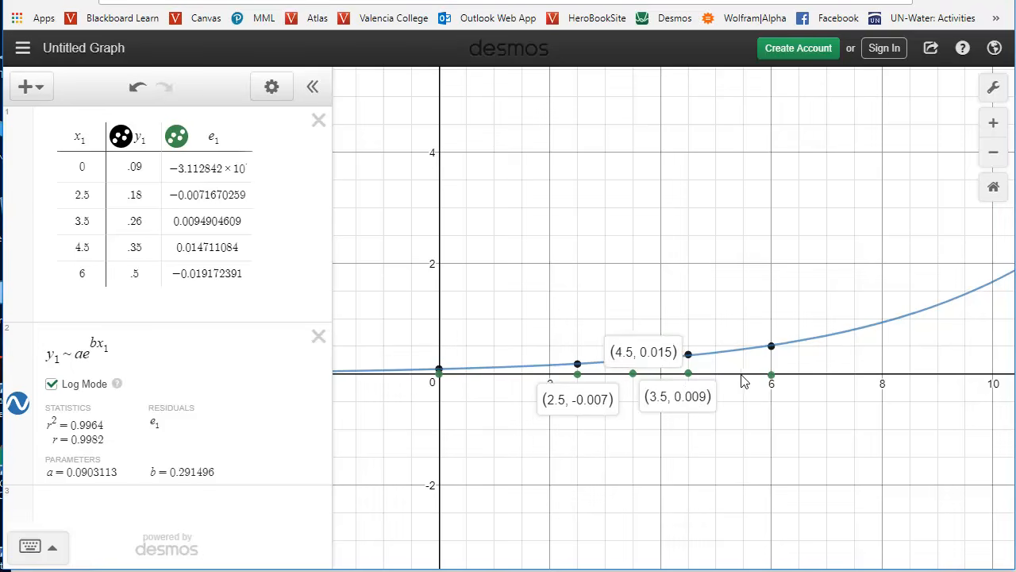
pyautogui.click(756, 423)
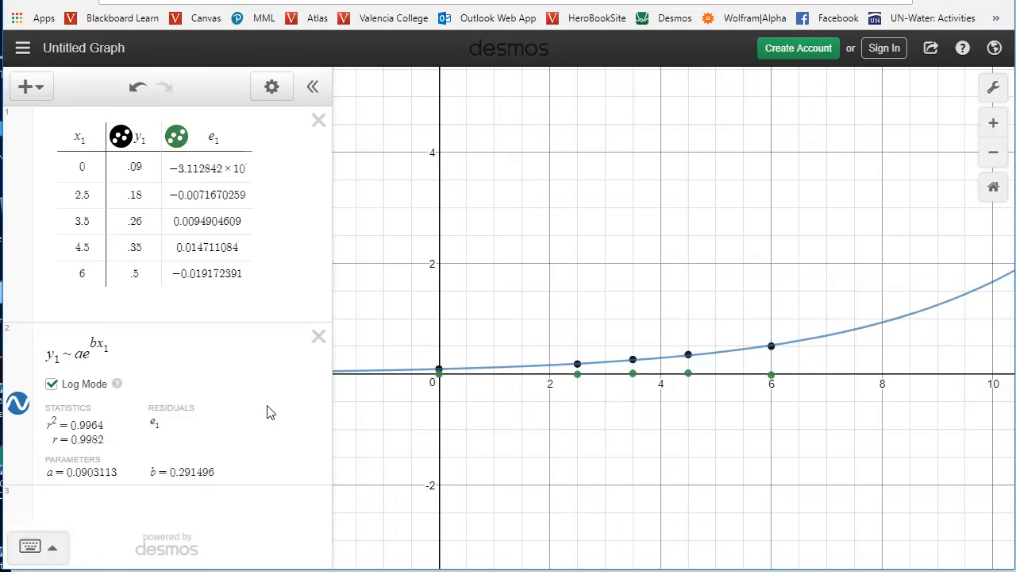
# Replace the base e in the exponential regression model with the parameter c.
pyautogui.click(80, 355)
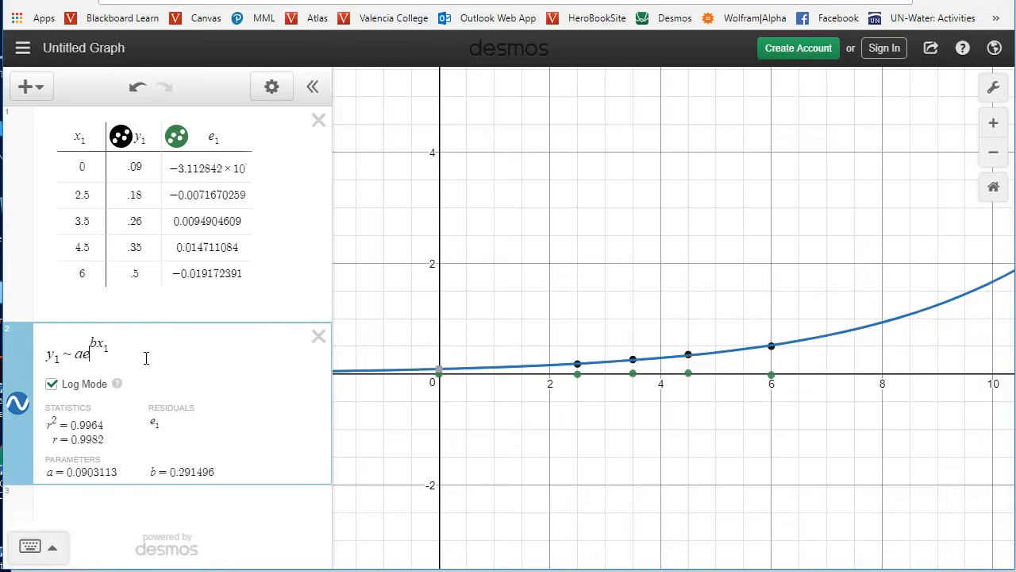
pyautogui.hotkey('shift', 'Right')
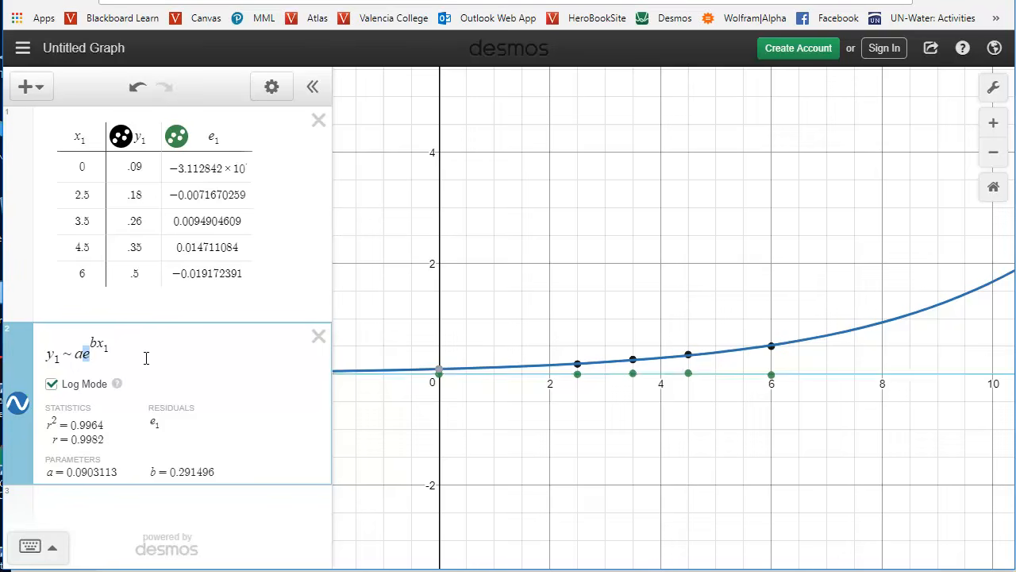
pyautogui.write('c')
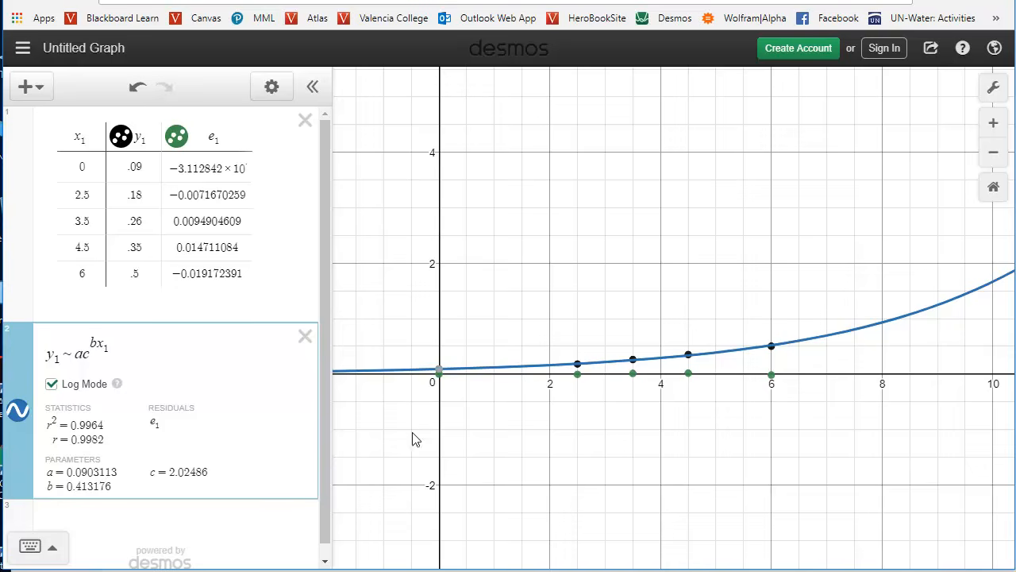
# Examine the coordinates of the residual points at x = 2.5, 3.5, 4.5 and 6 on the graph.
pyautogui.click(577, 374)
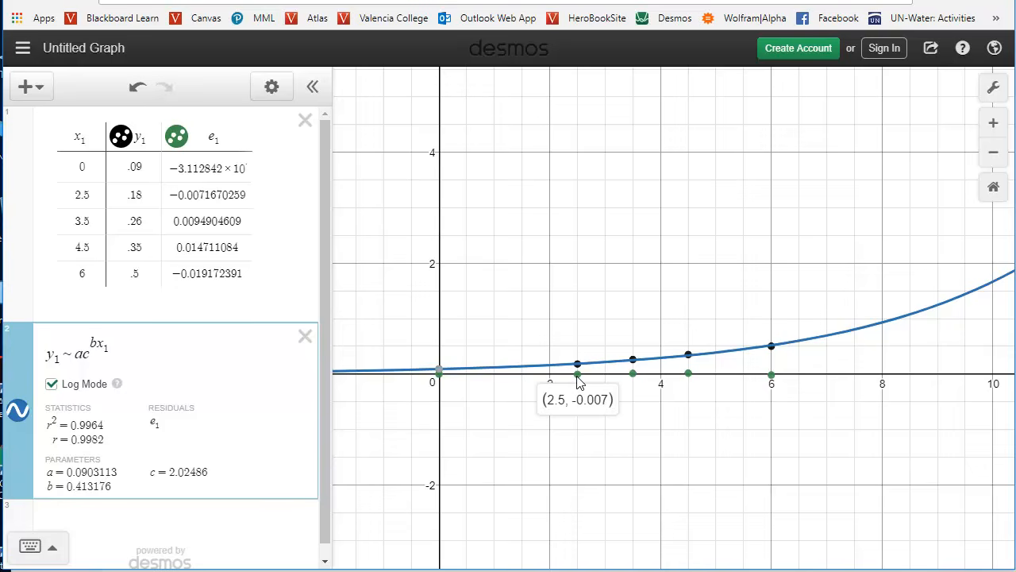
pyautogui.click(633, 374)
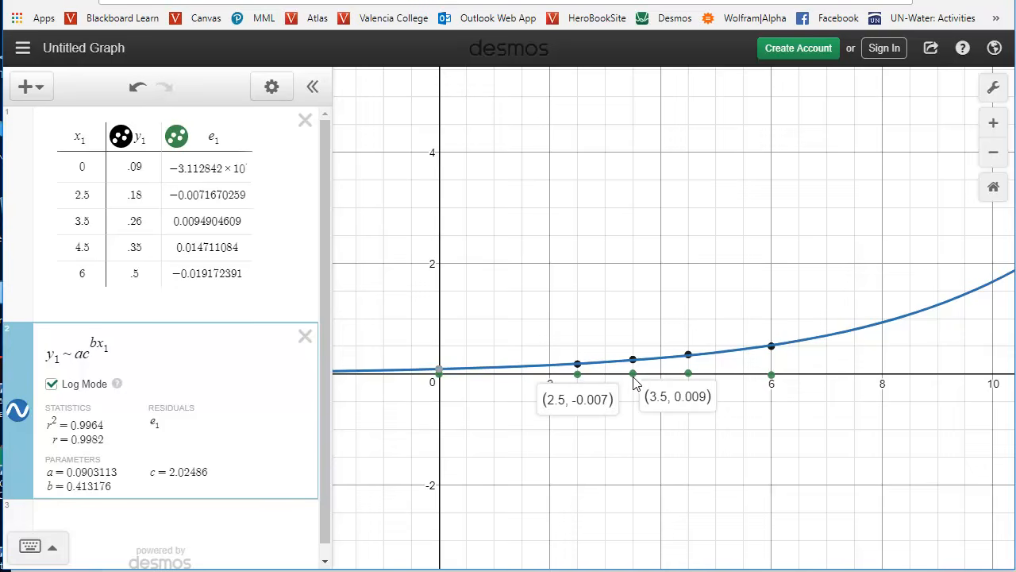
pyautogui.click(687, 374)
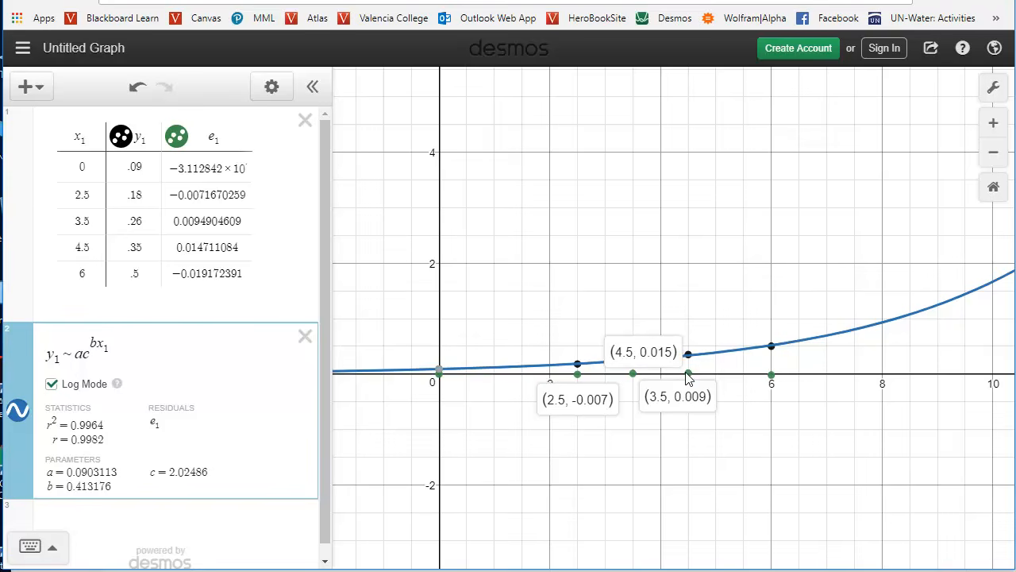
pyautogui.click(771, 374)
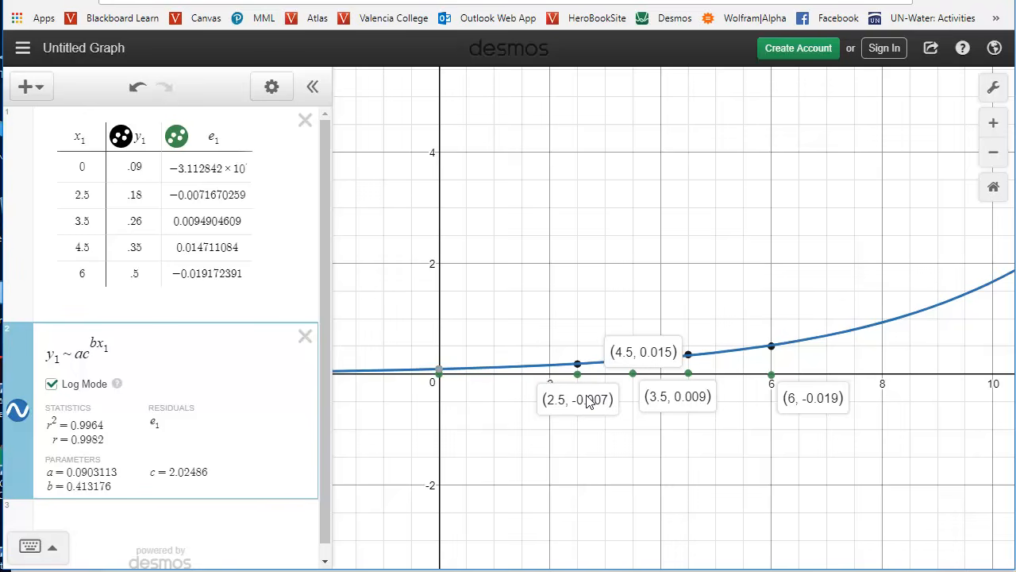
pyautogui.click(492, 417)
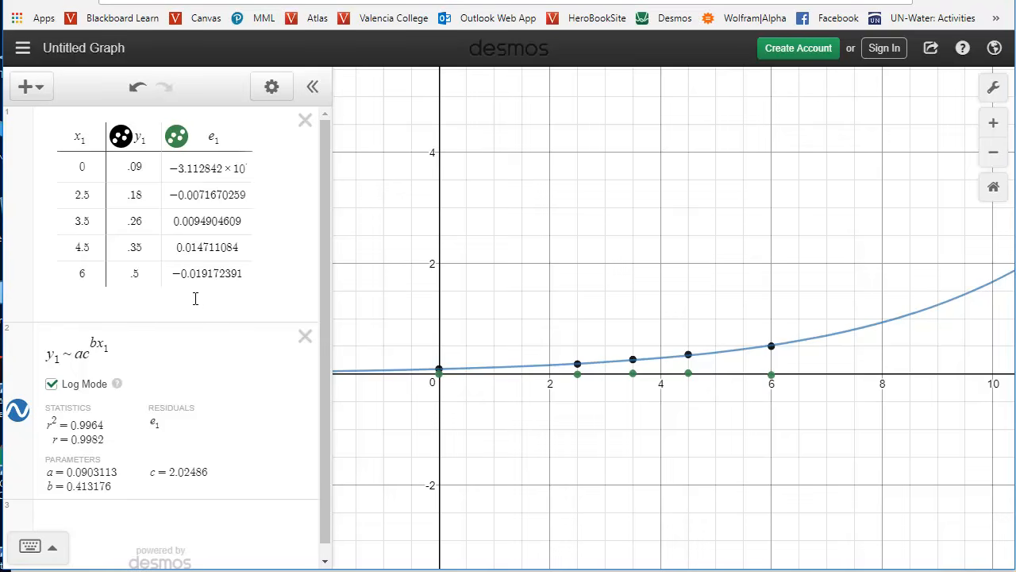
# Replace the exponential model with the cubic regression y_1 ~ ax_1^3 + bx_1^2 + cx_1 + d.
pyautogui.click(143, 346)
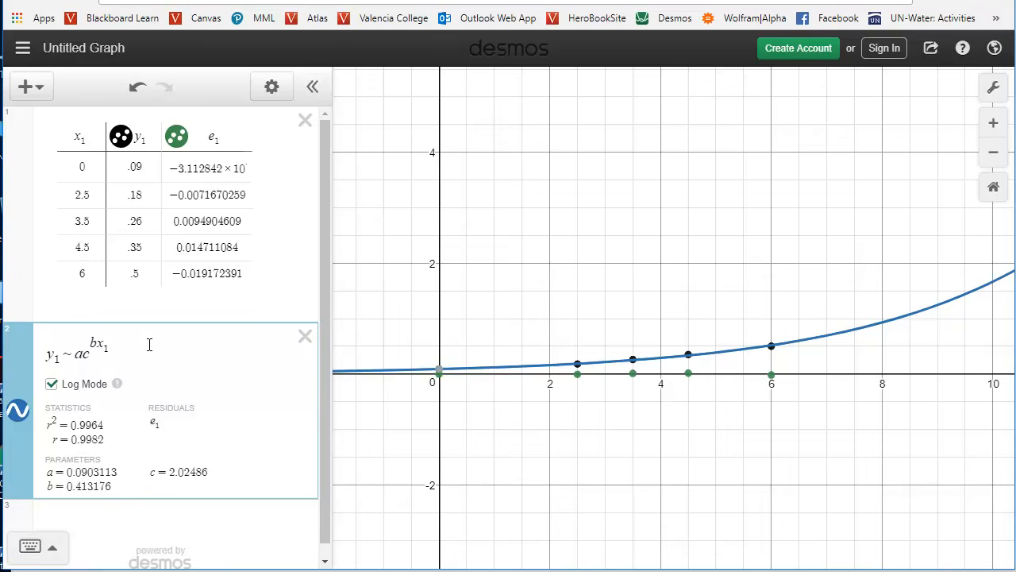
pyautogui.press('BackSpace')
pyautogui.press('BackSpace')
pyautogui.press('BackSpace')
pyautogui.press('BackSpace')
pyautogui.press('BackSpace')
pyautogui.press('BackSpace')
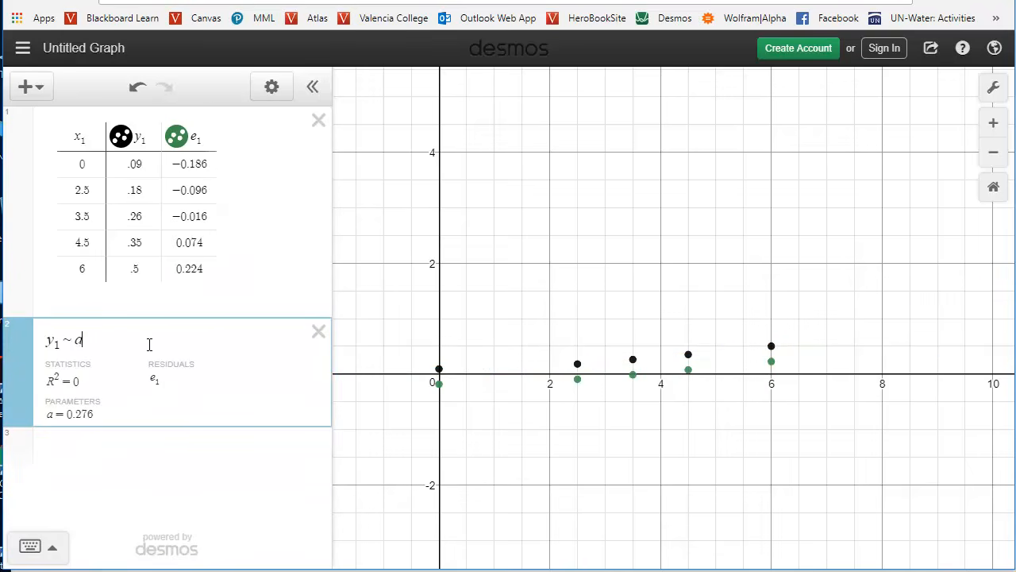
pyautogui.write('x1^3')
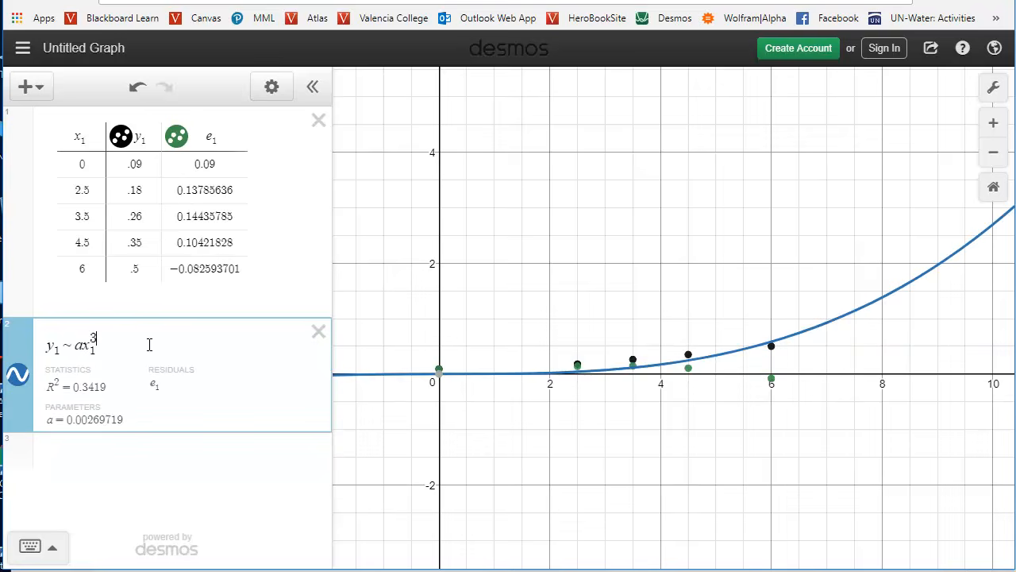
pyautogui.press('Right')
pyautogui.write('+ b')
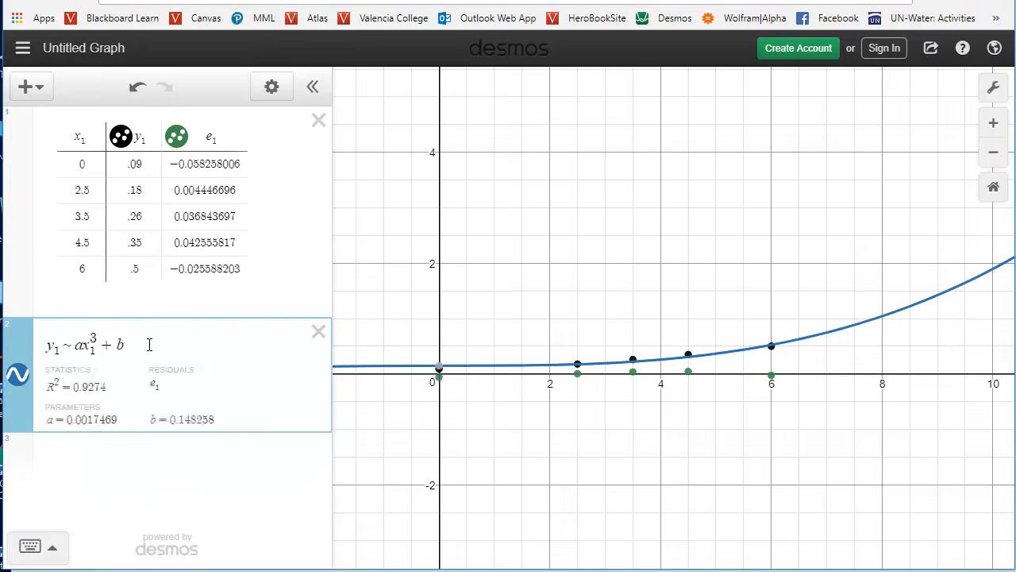
pyautogui.write('x_1^2')
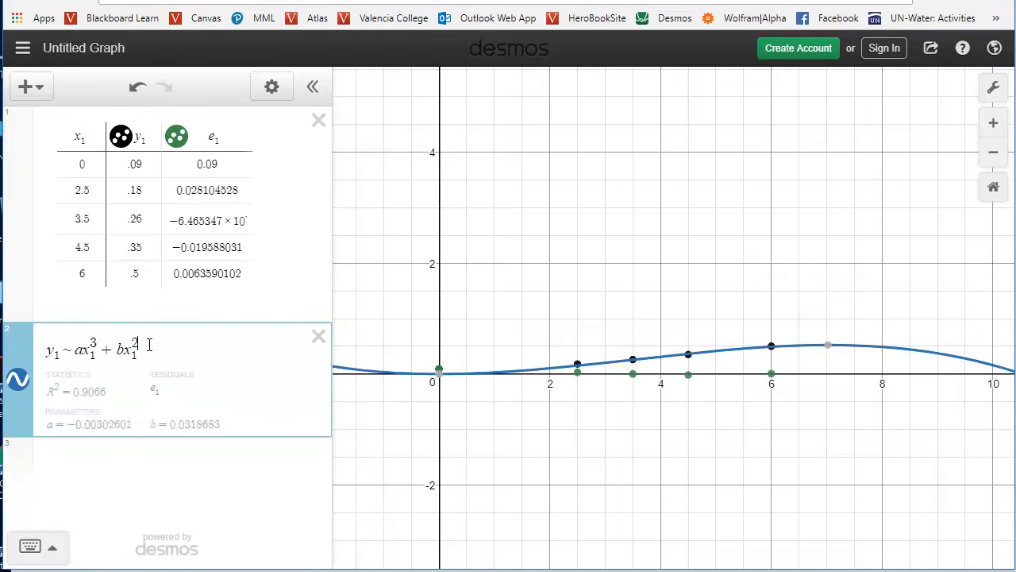
pyautogui.press('Right')
pyautogui.write('+ c')
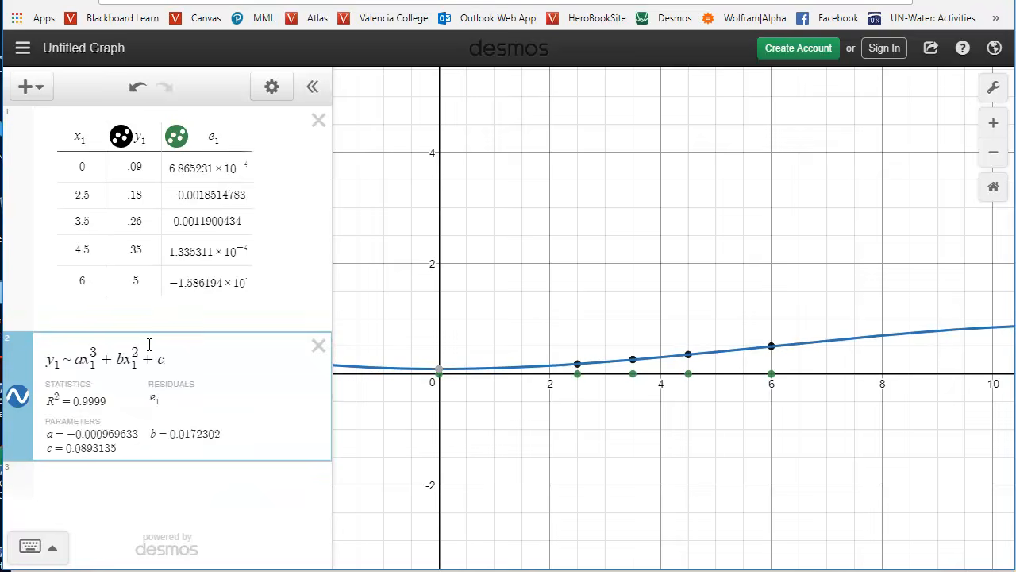
pyautogui.write('x1 ')
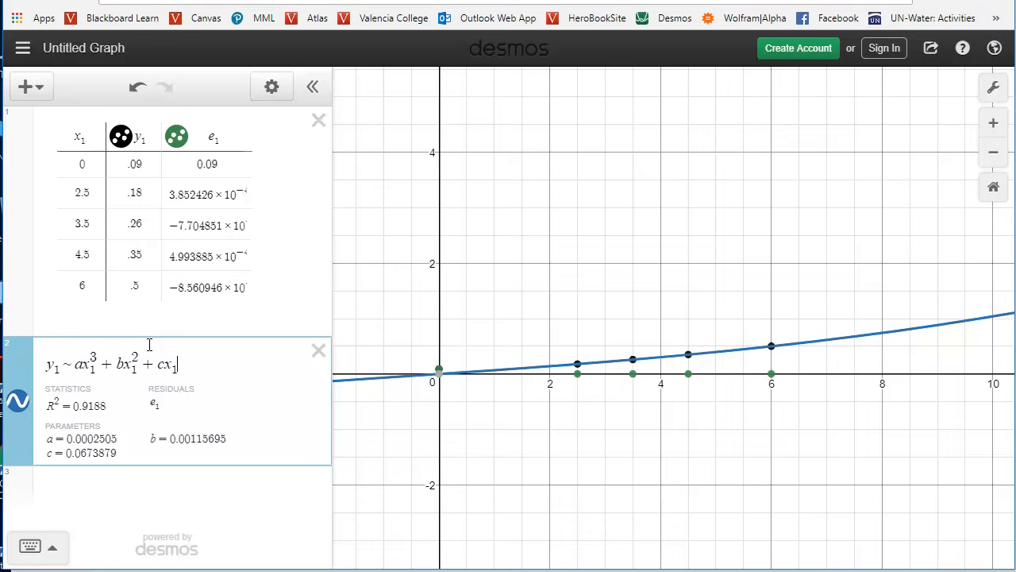
pyautogui.write('+ d')
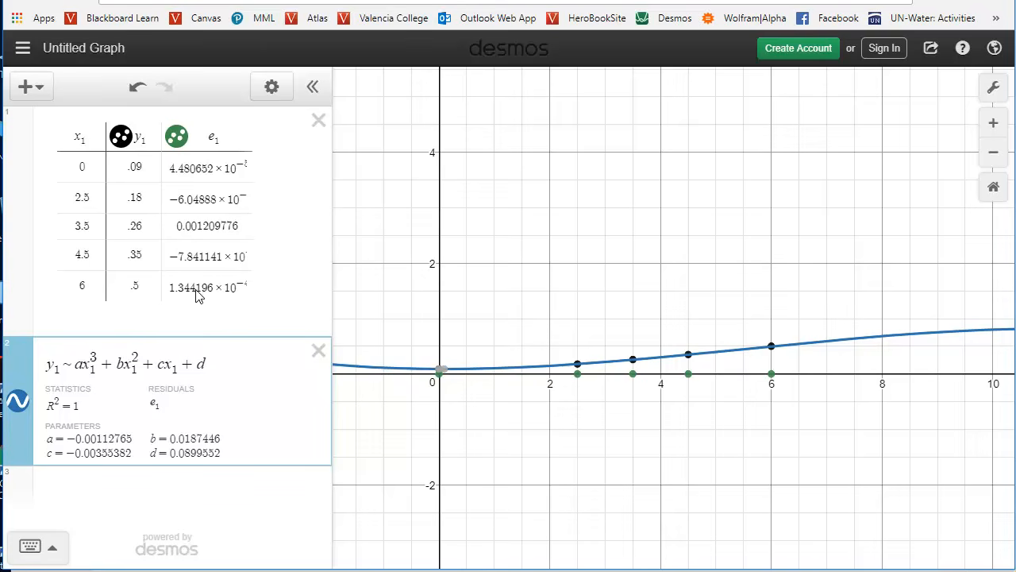
# Replace the cubic expression on the model's right-hand side with the sine model a sin(bx_1).
pyautogui.moveTo(210, 364); pyautogui.dragTo(75, 364)
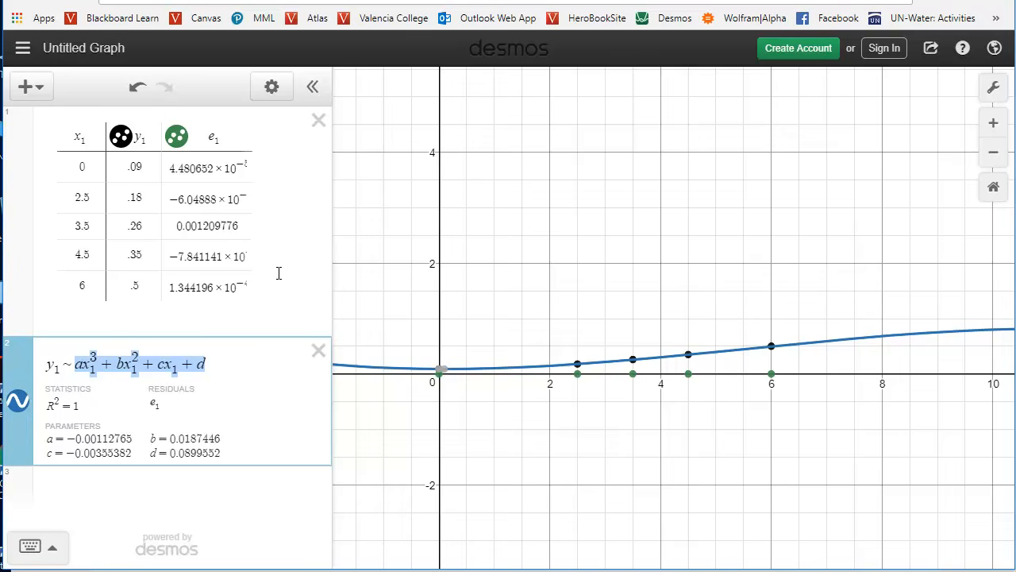
pyautogui.write('a sin')
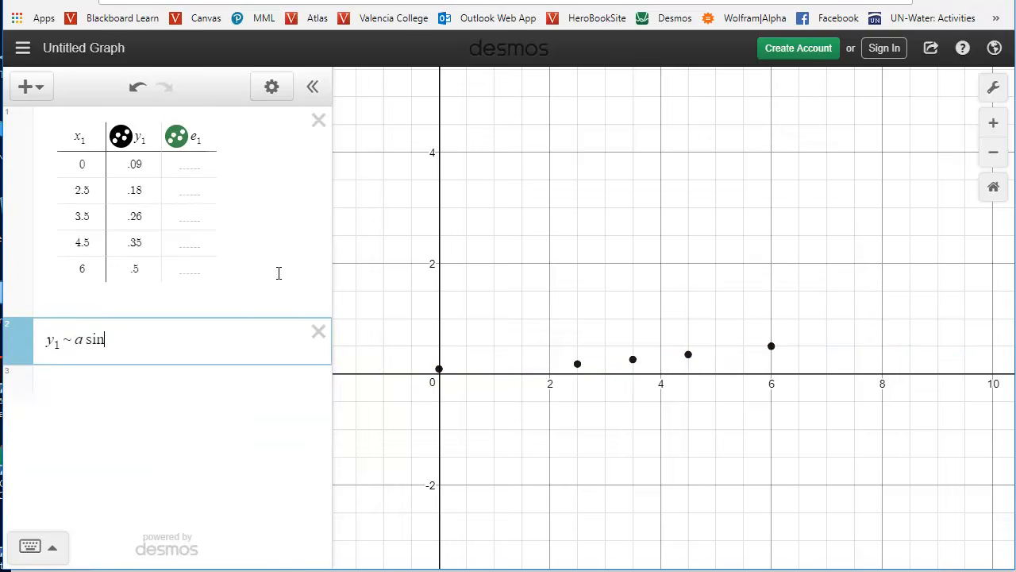
pyautogui.write('(bx')
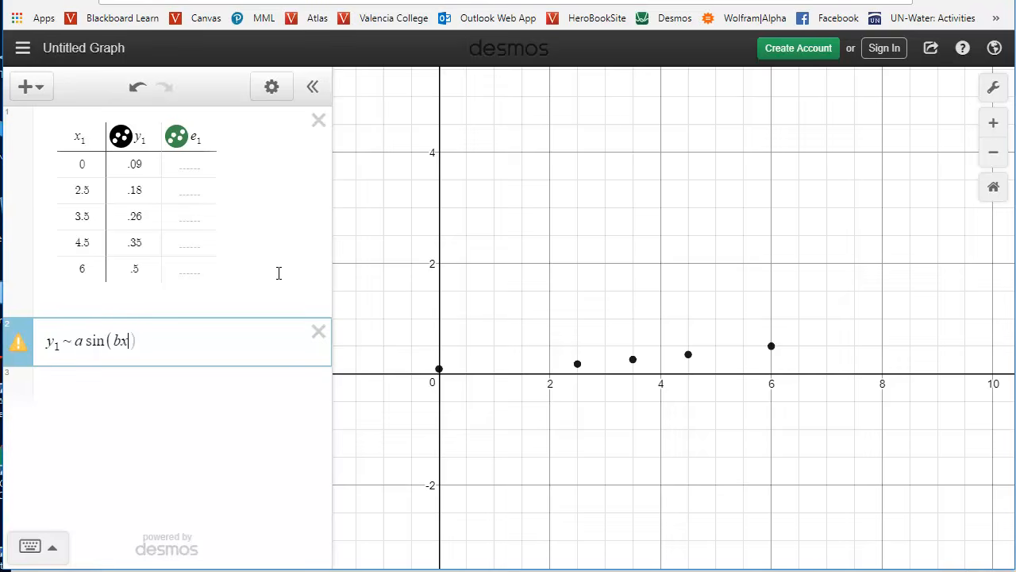
pyautogui.write('1')
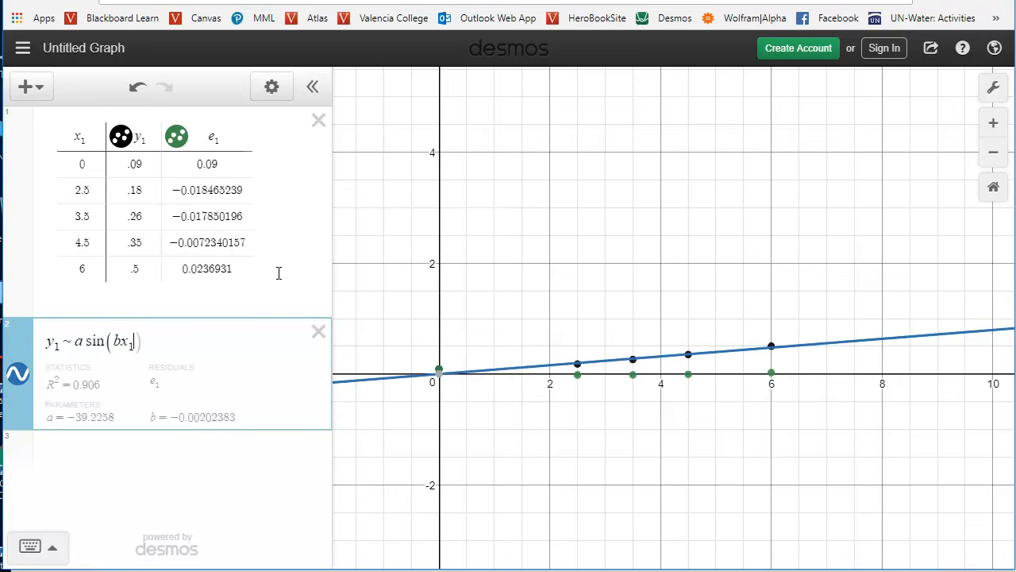